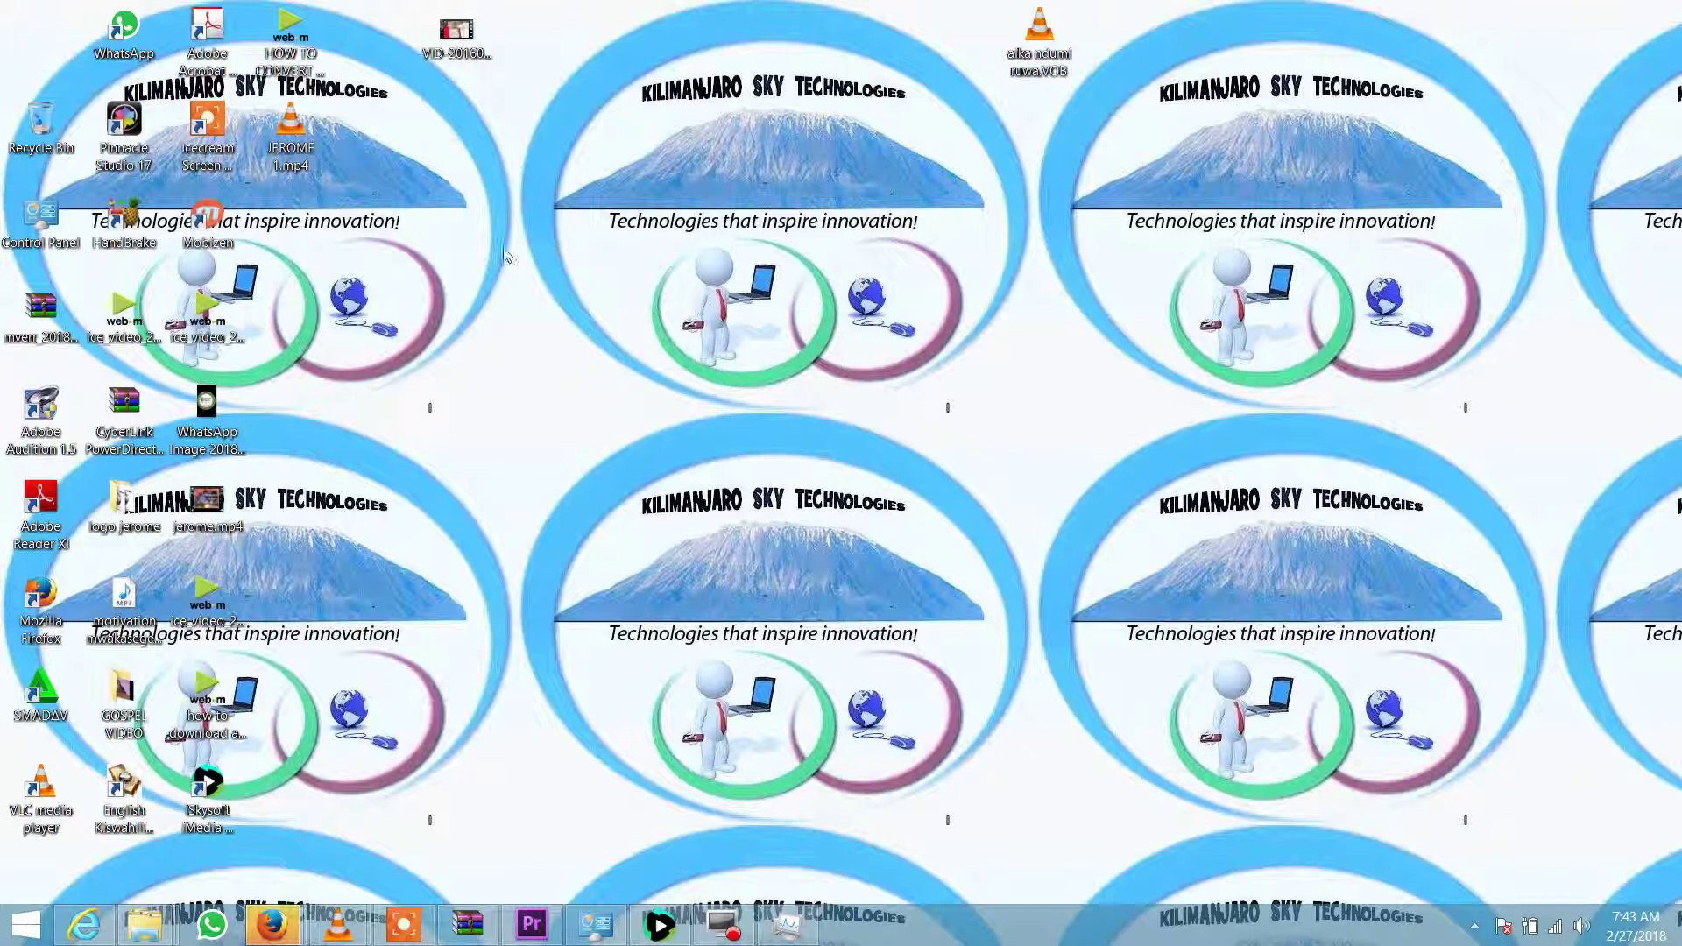
key("super")
key("super")
key("super")
key("super")
key("super")
key("super")
key("super")
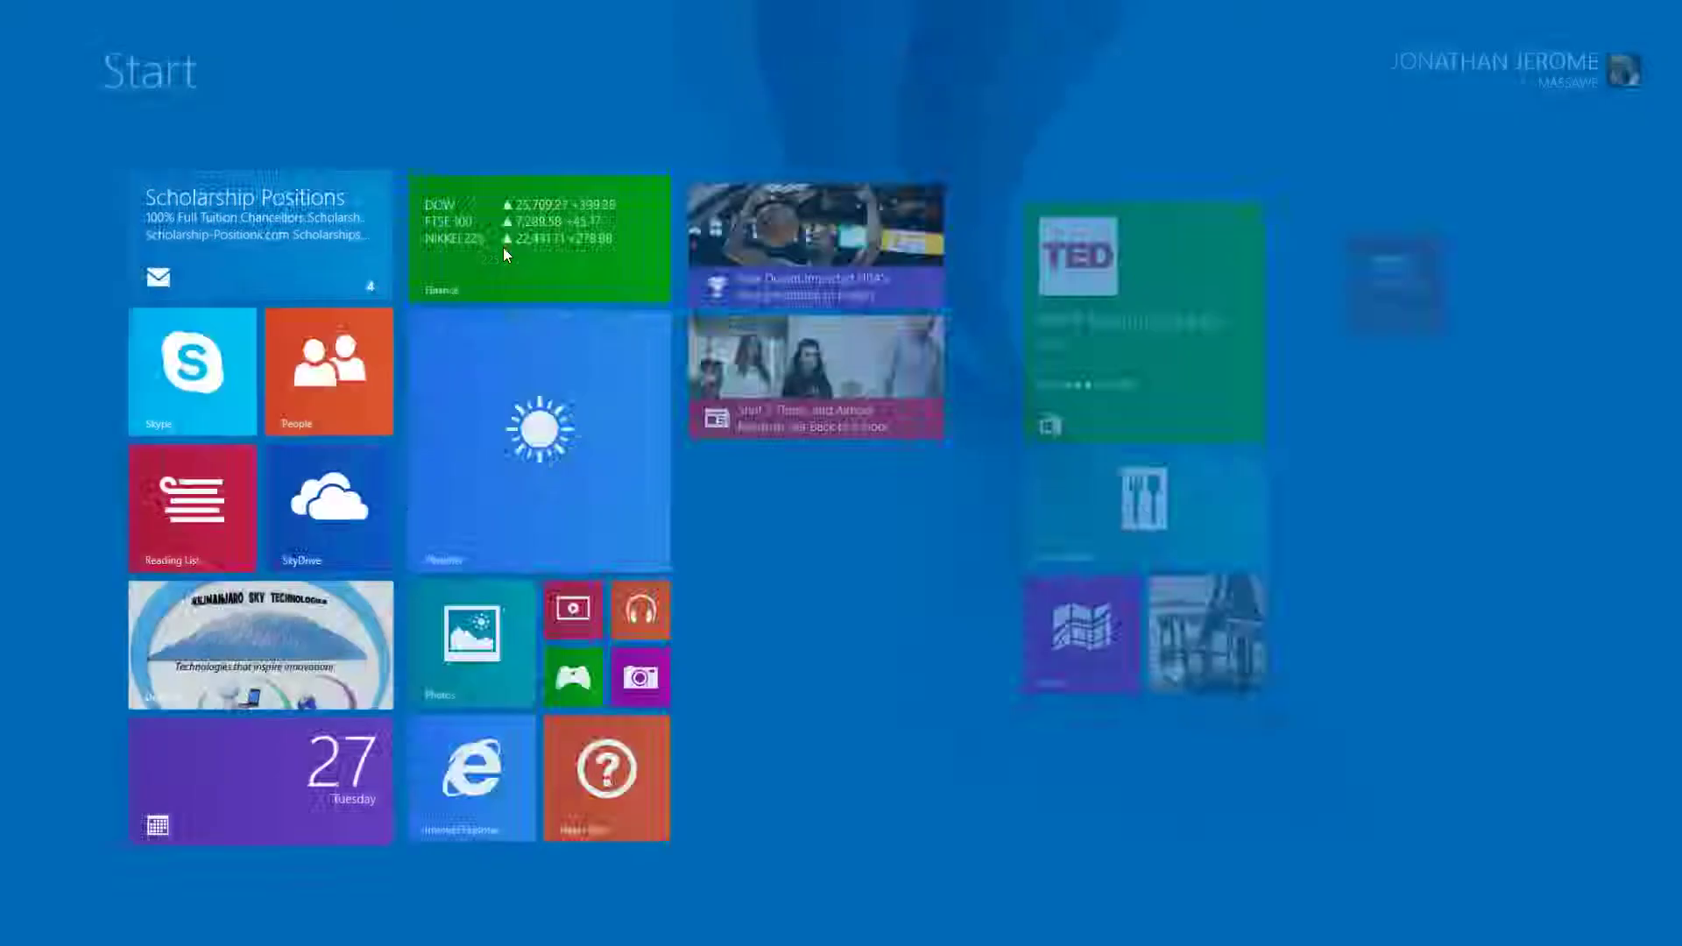
key("super")
key("super")
key("super")
key("super")
key("super")
key("super")
key("super")
key("super")
key("super")
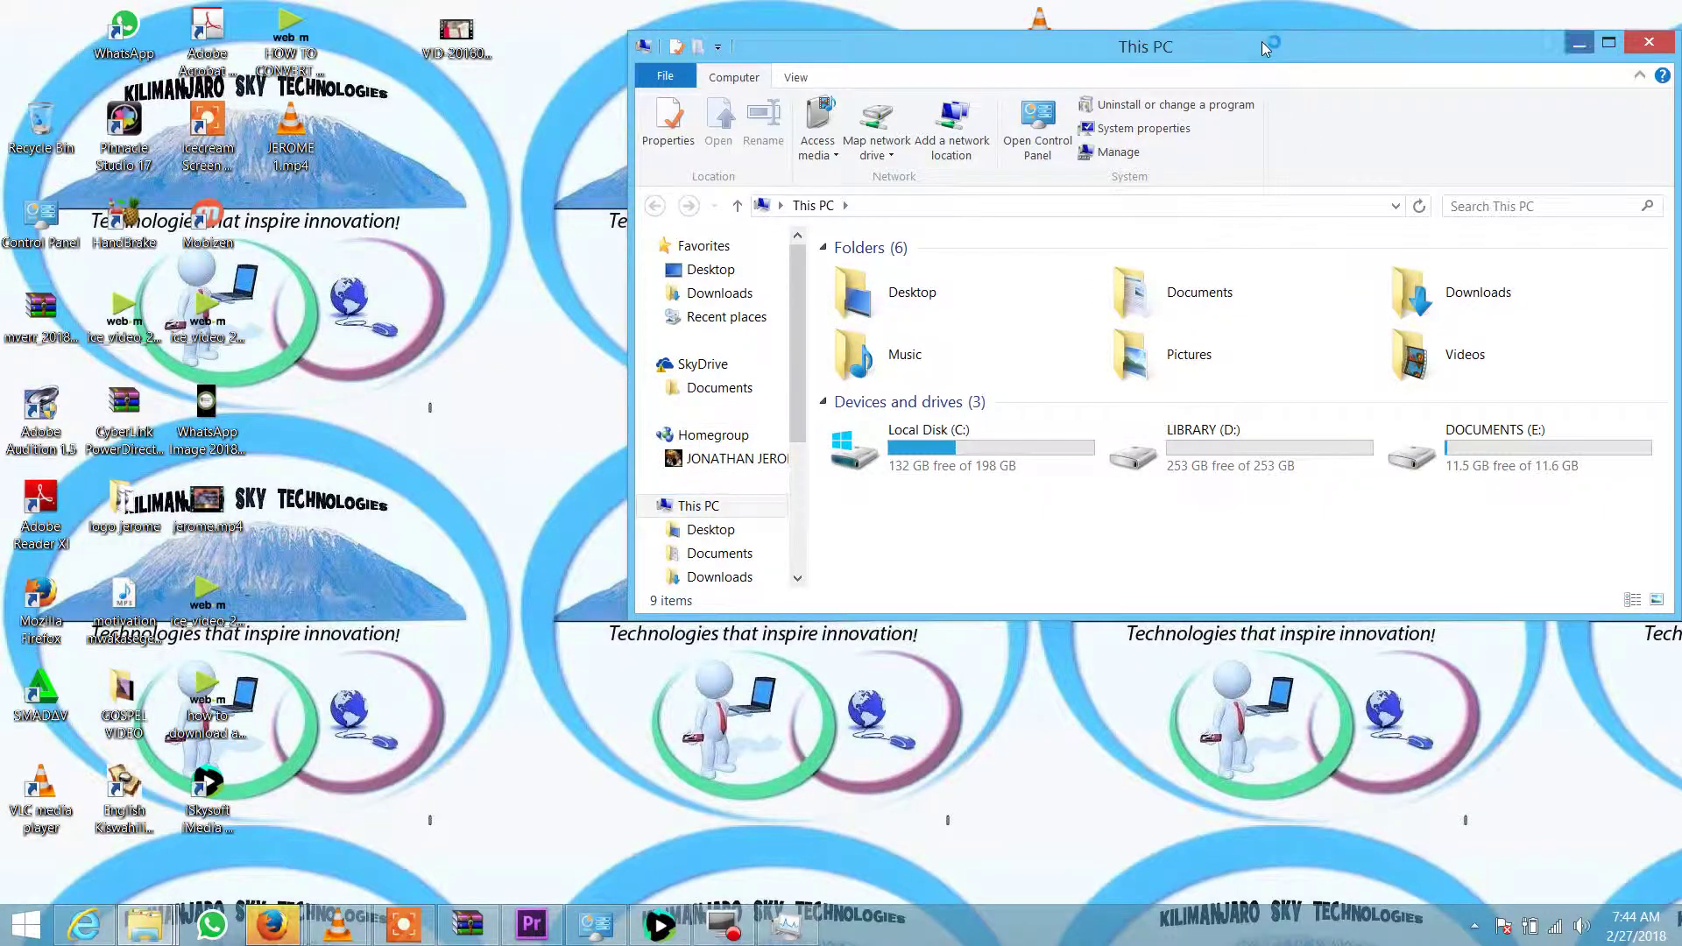
left_click(1579, 45)
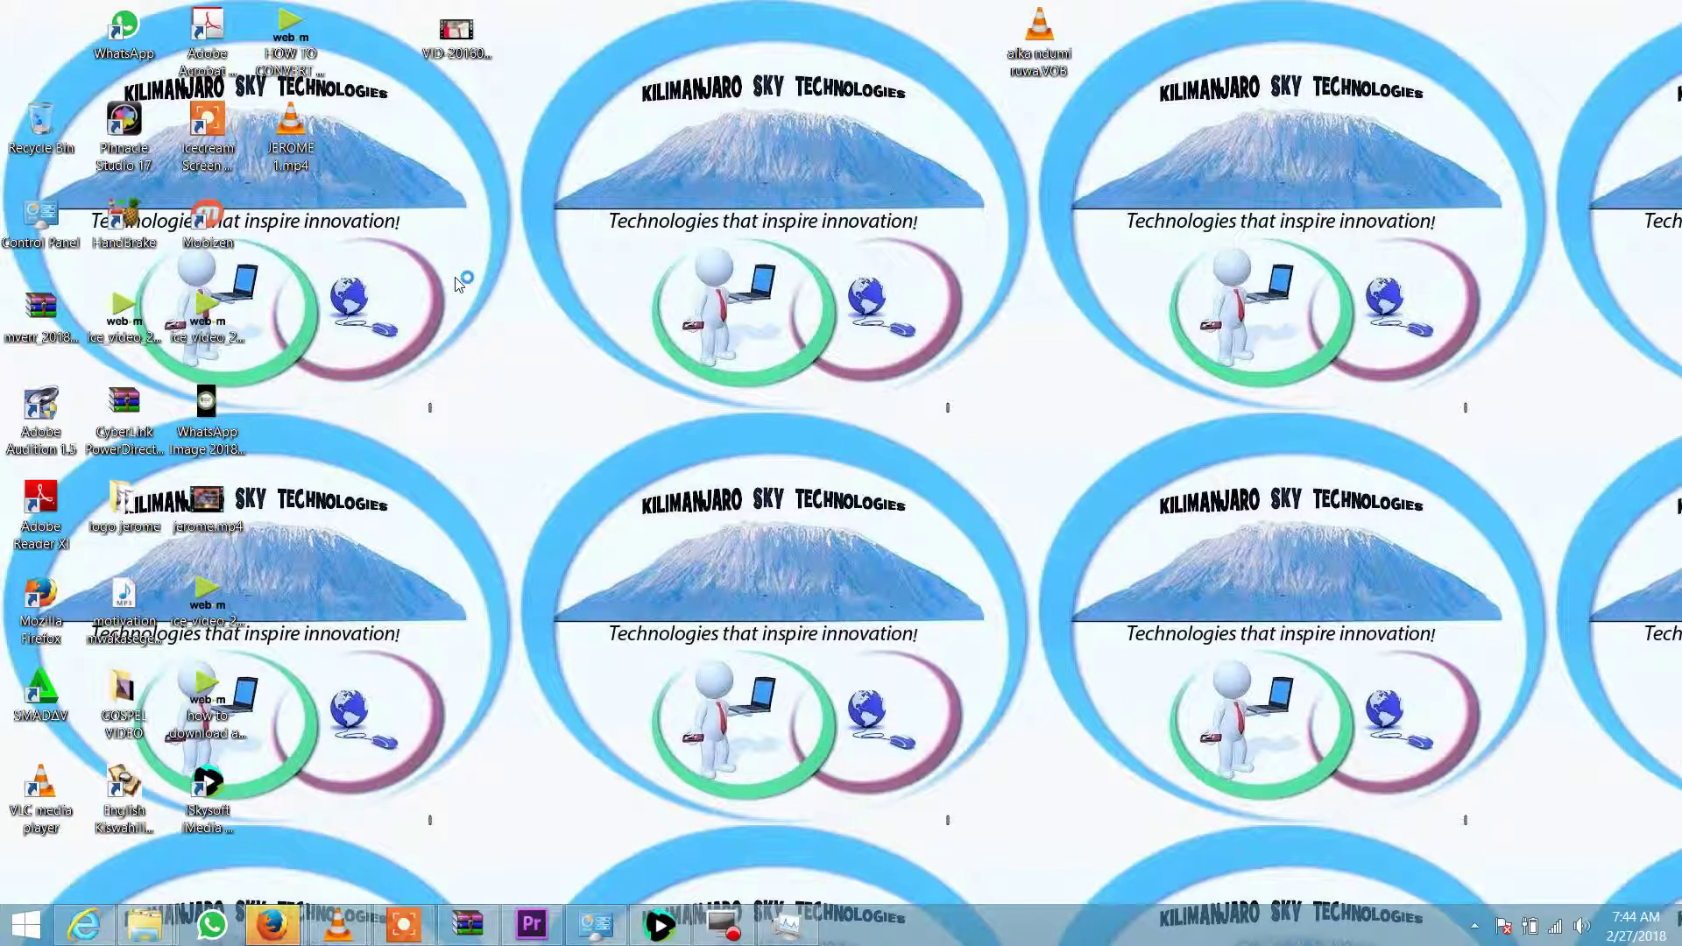
Enable the Computer icon in the desktop icon settings of Personalization, and close the Personalization window
right_click(456, 320)
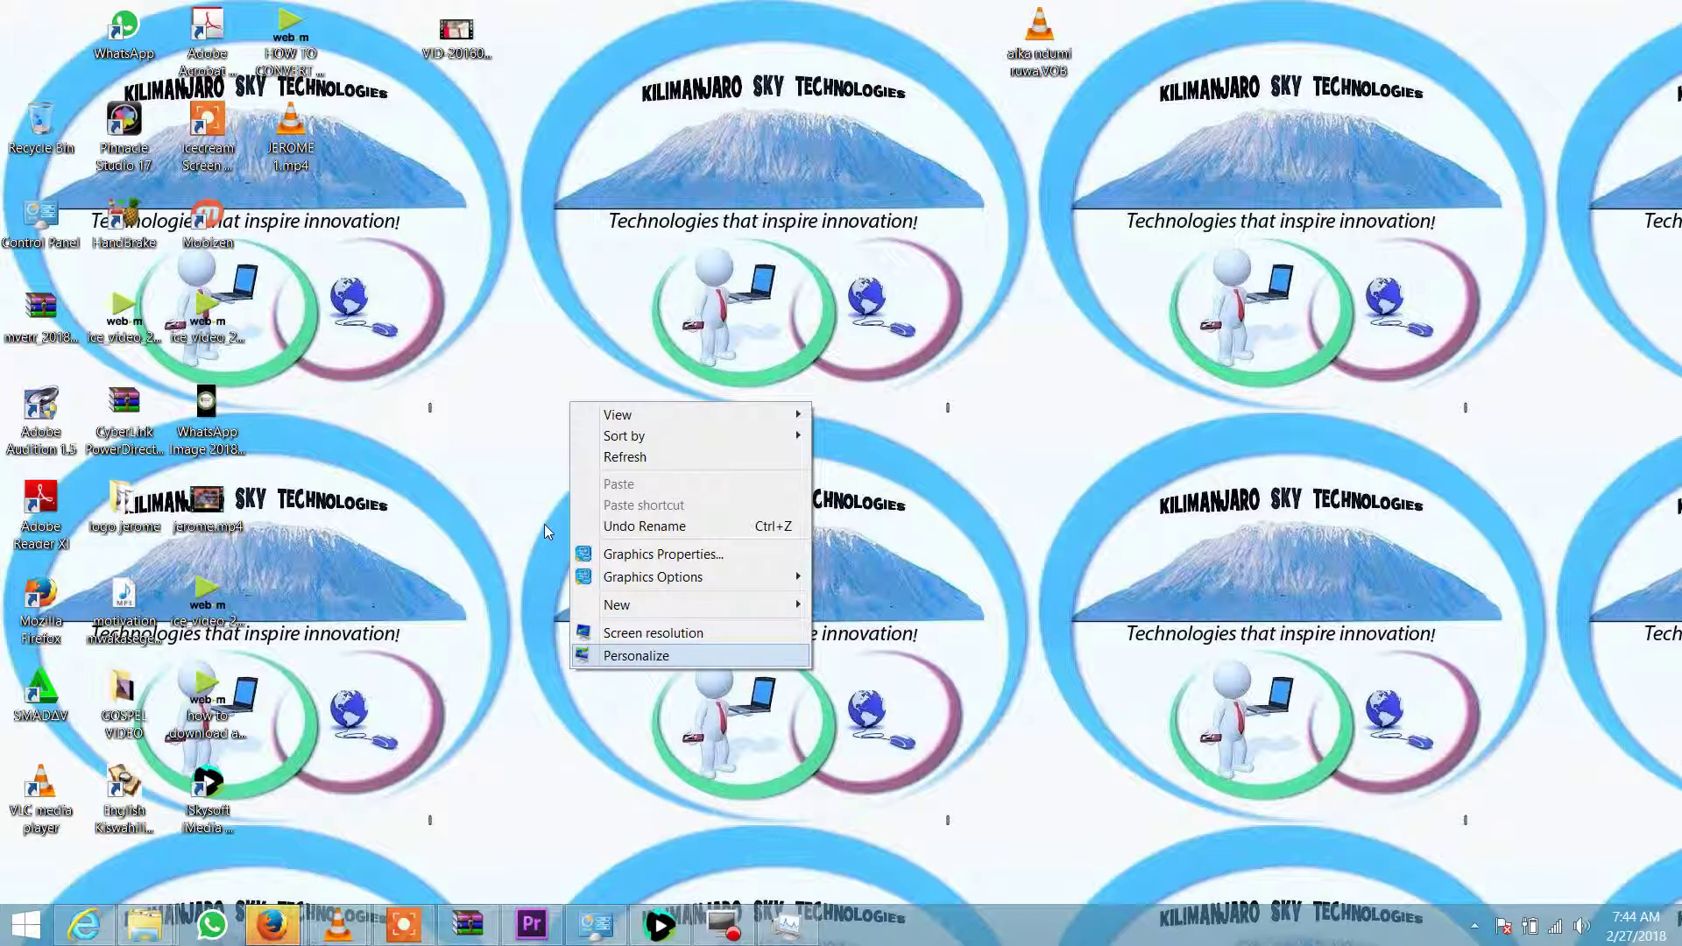
left_click(635, 655)
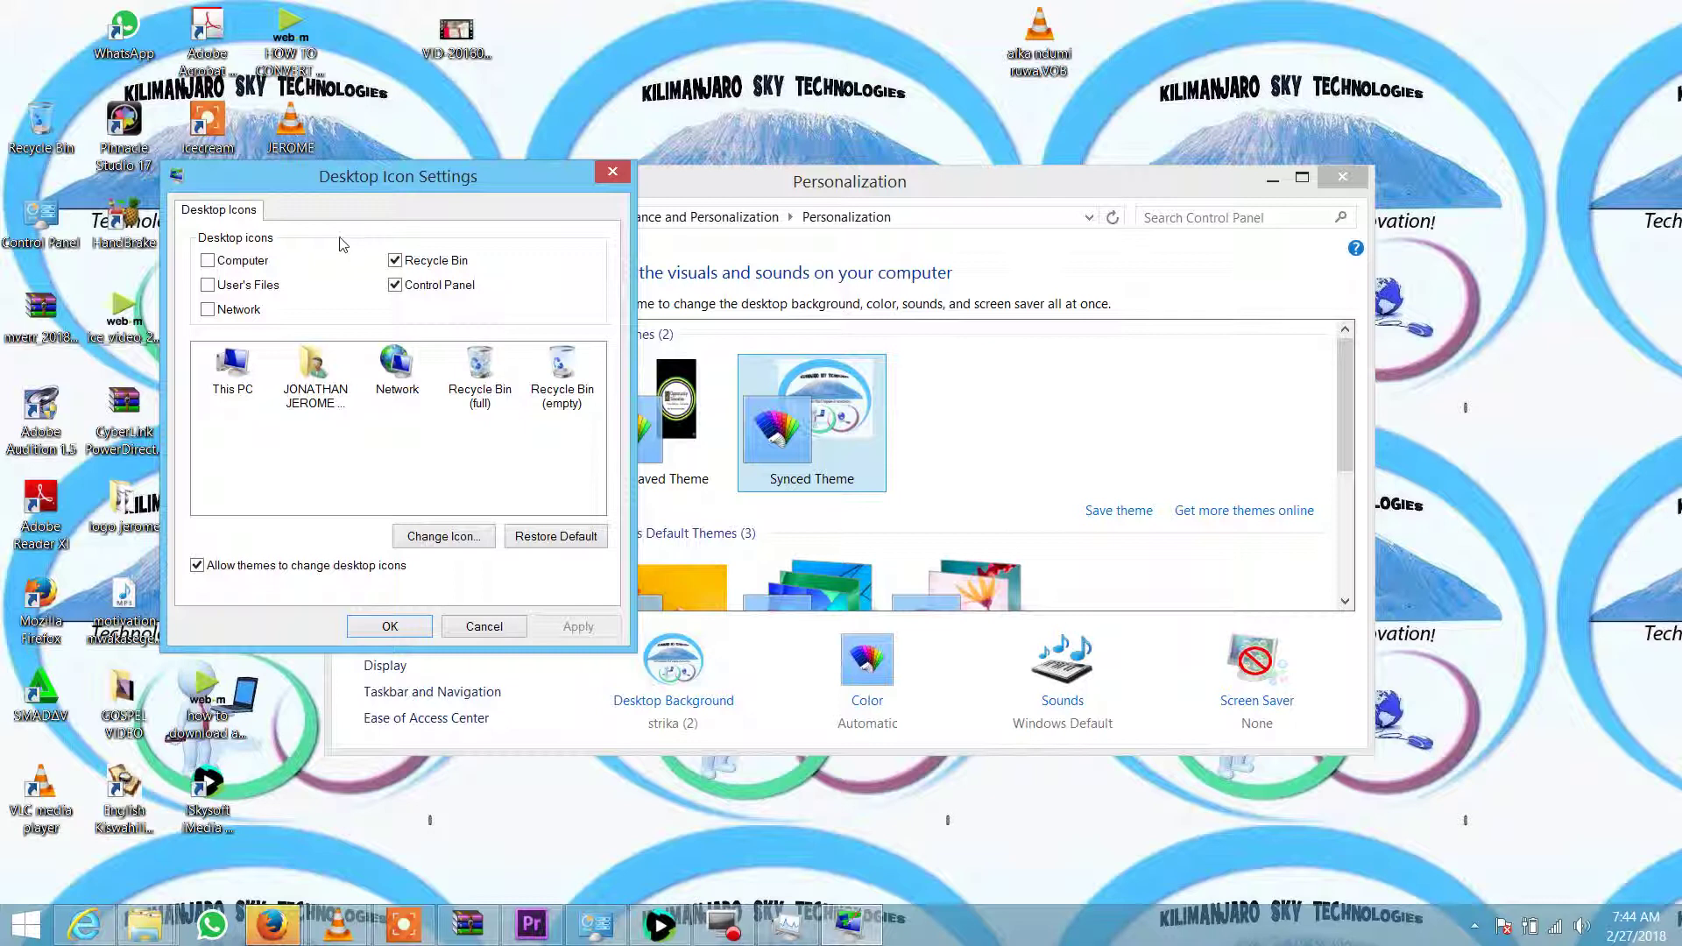
left_click(207, 296)
left_click(208, 260)
left_click(390, 625)
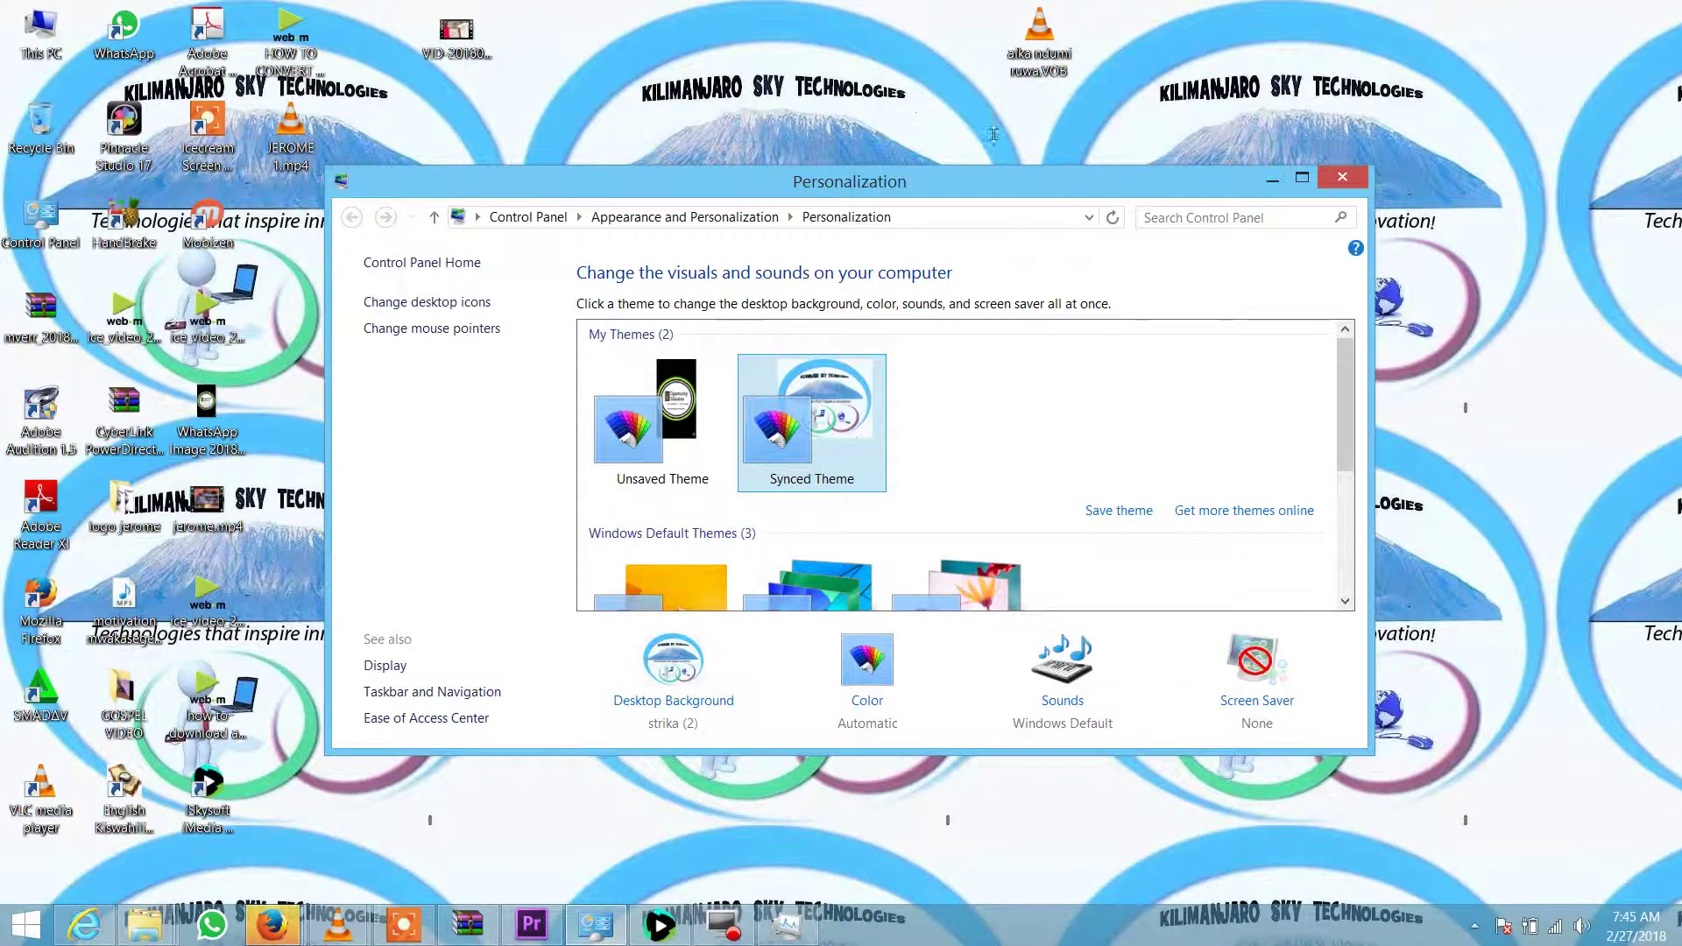
left_click(1342, 177)
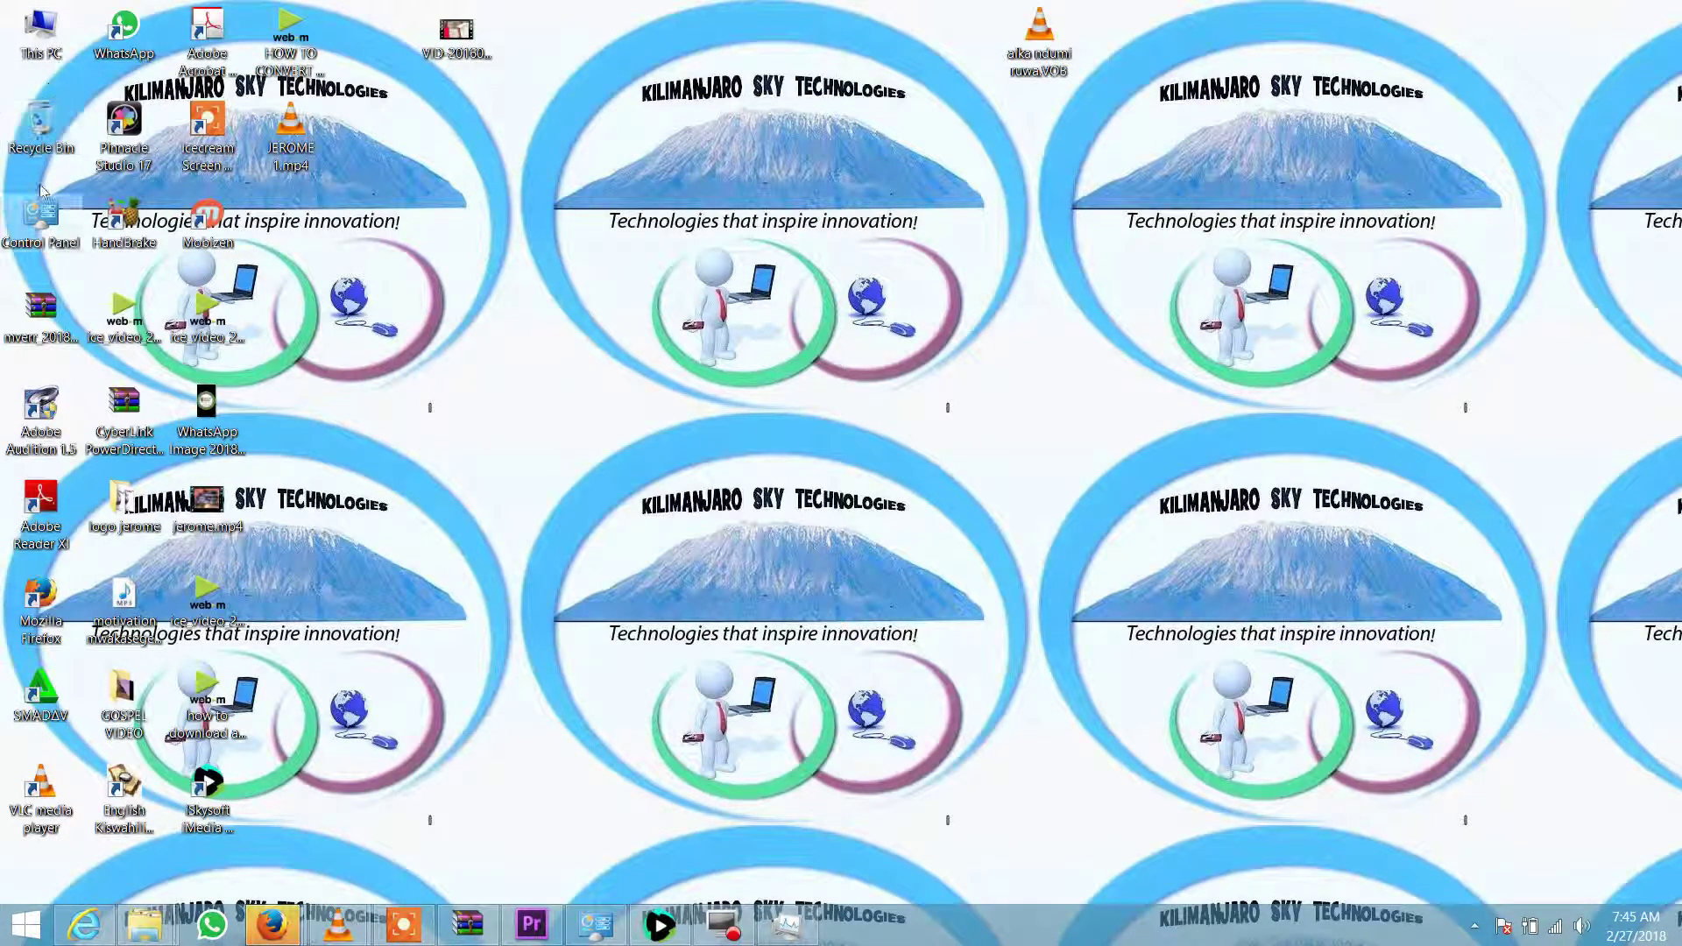
Open the Personalization settings for the desktop
right_click(352, 144)
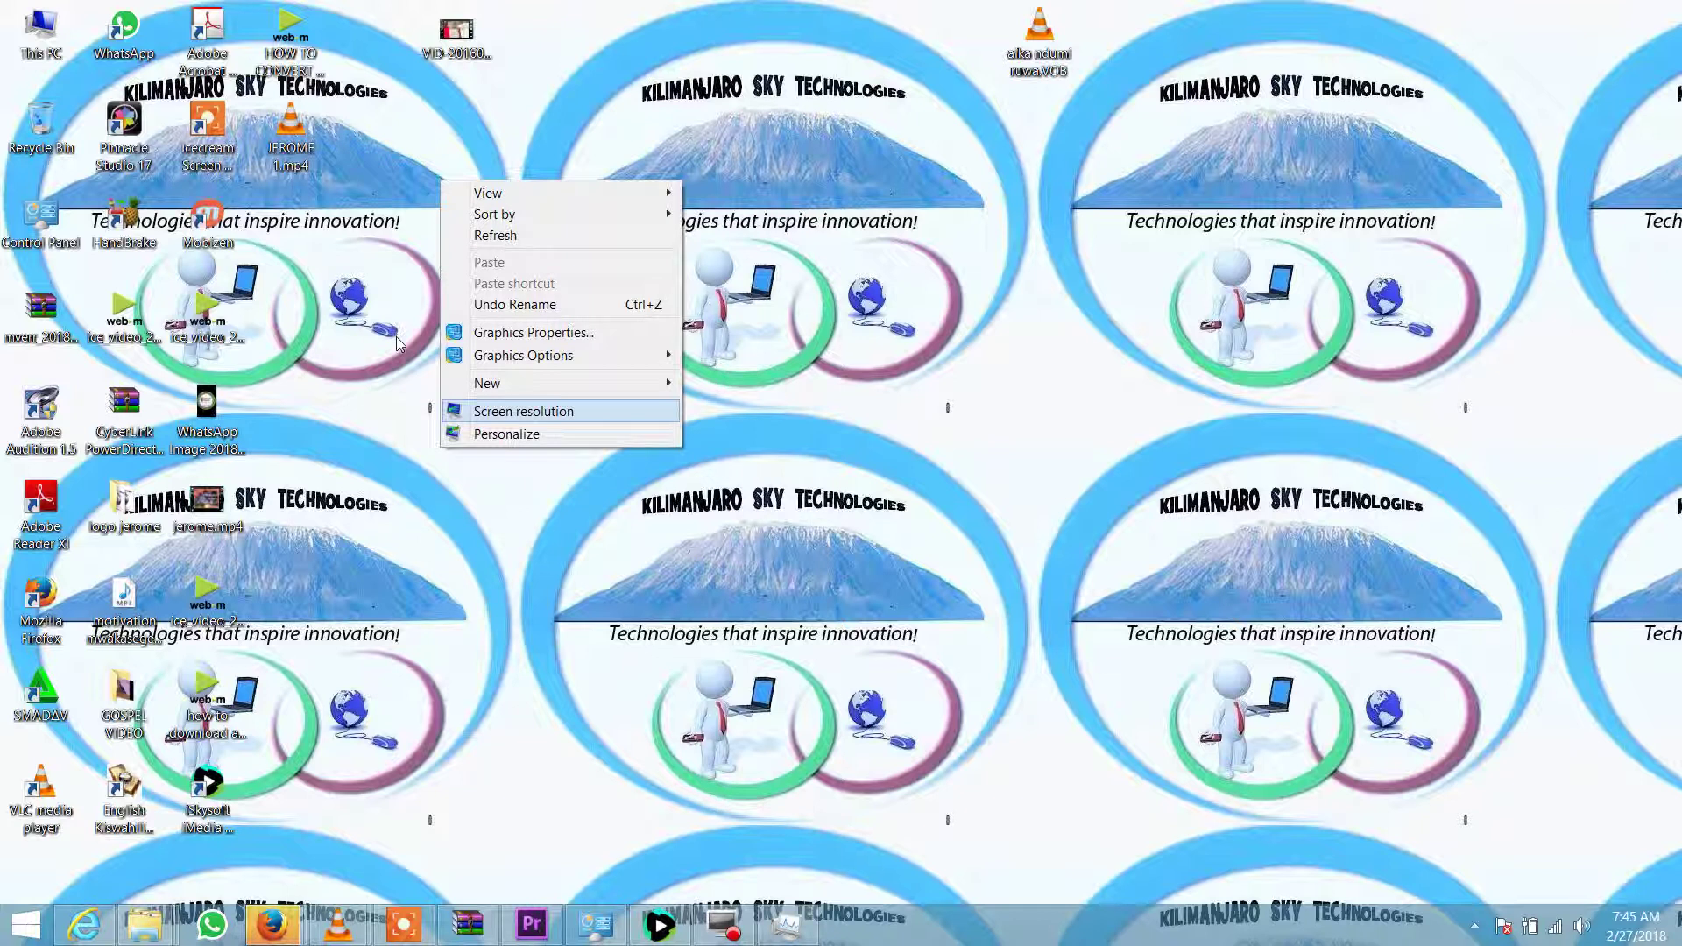
key("Down")
key("Return")
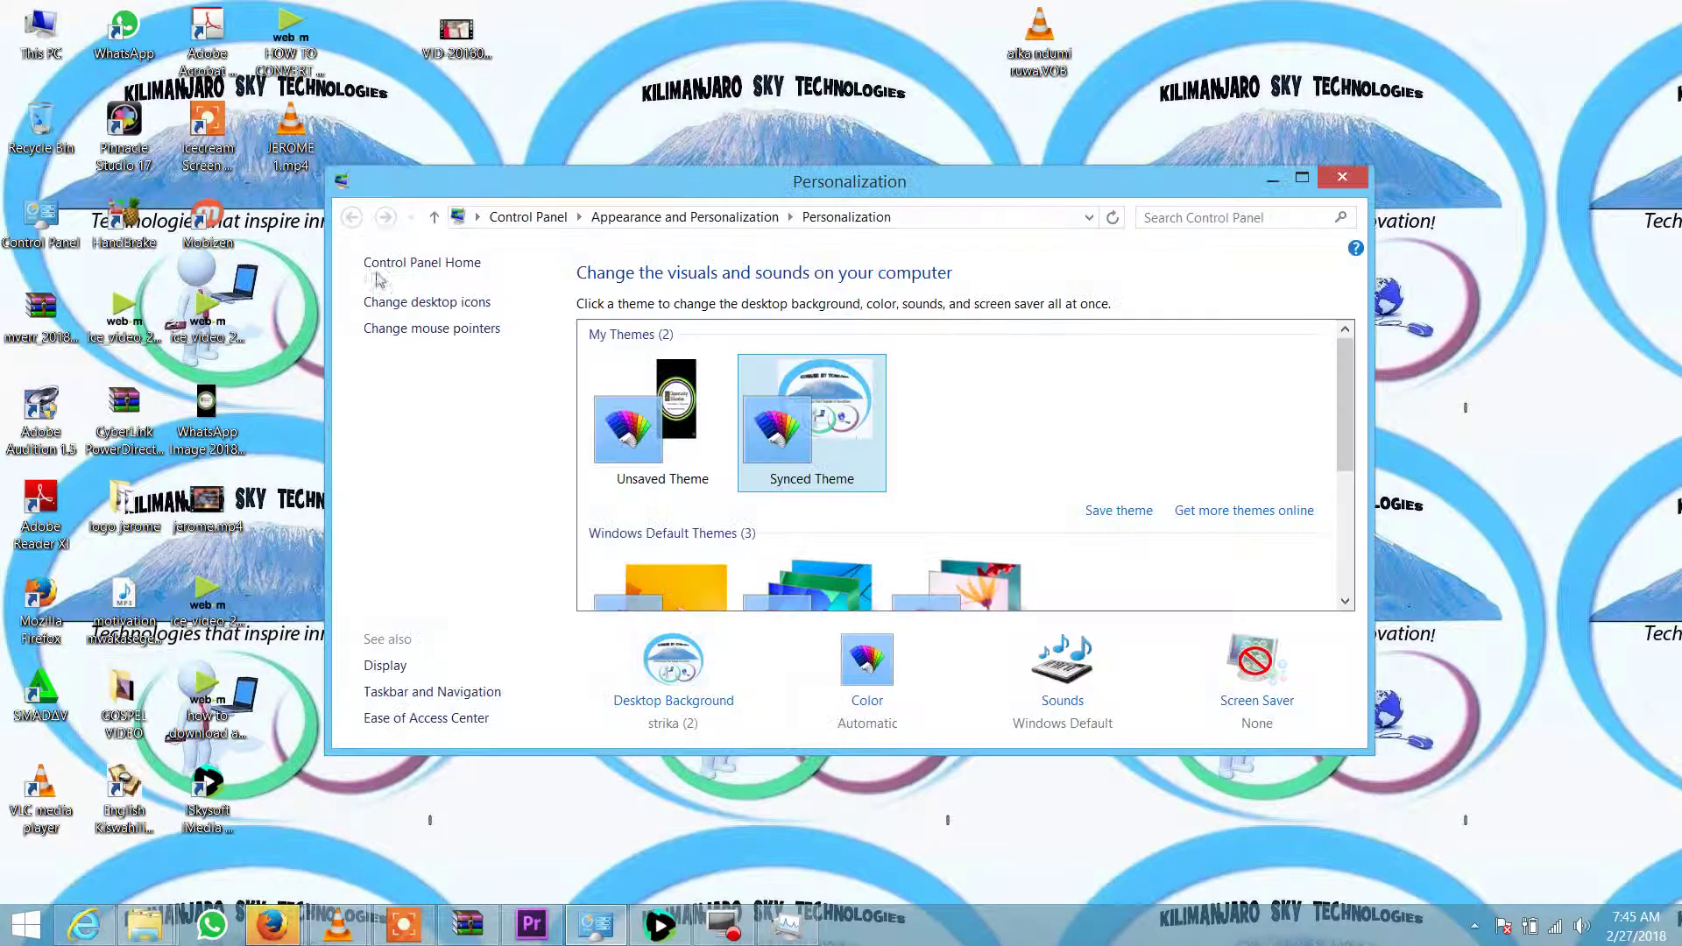
In the desktop icon settings, toggle Computer, Control Panel and Recycle Bin off and on again, and apply the settings
left_click(426, 302)
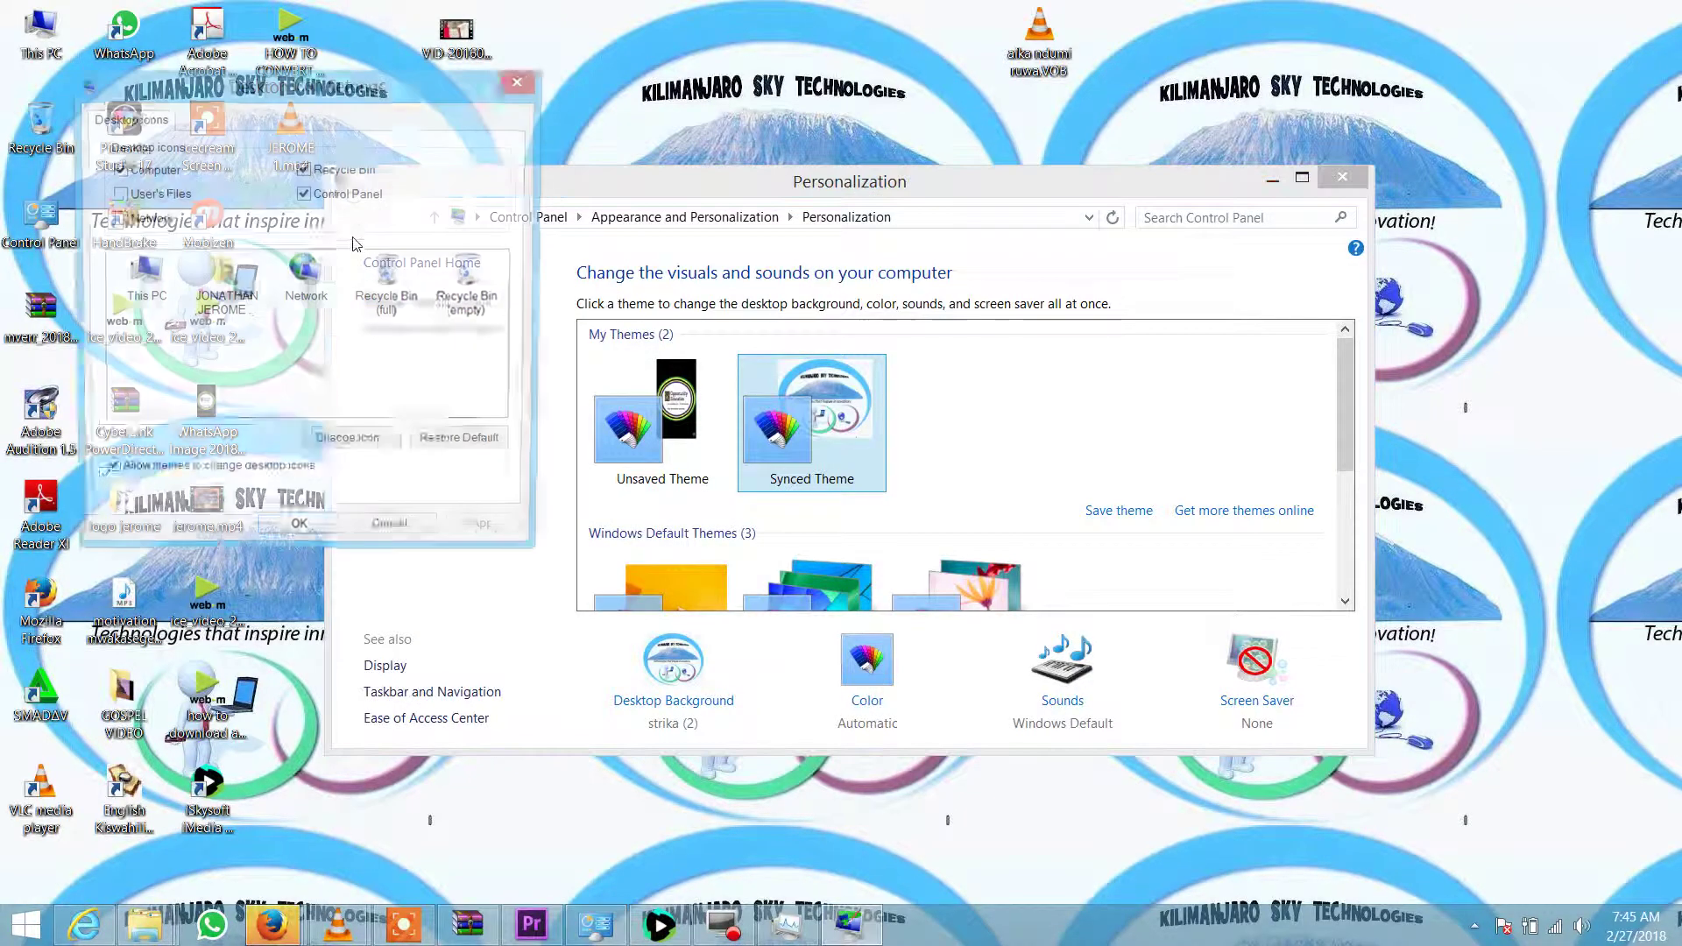
left_click(116, 169)
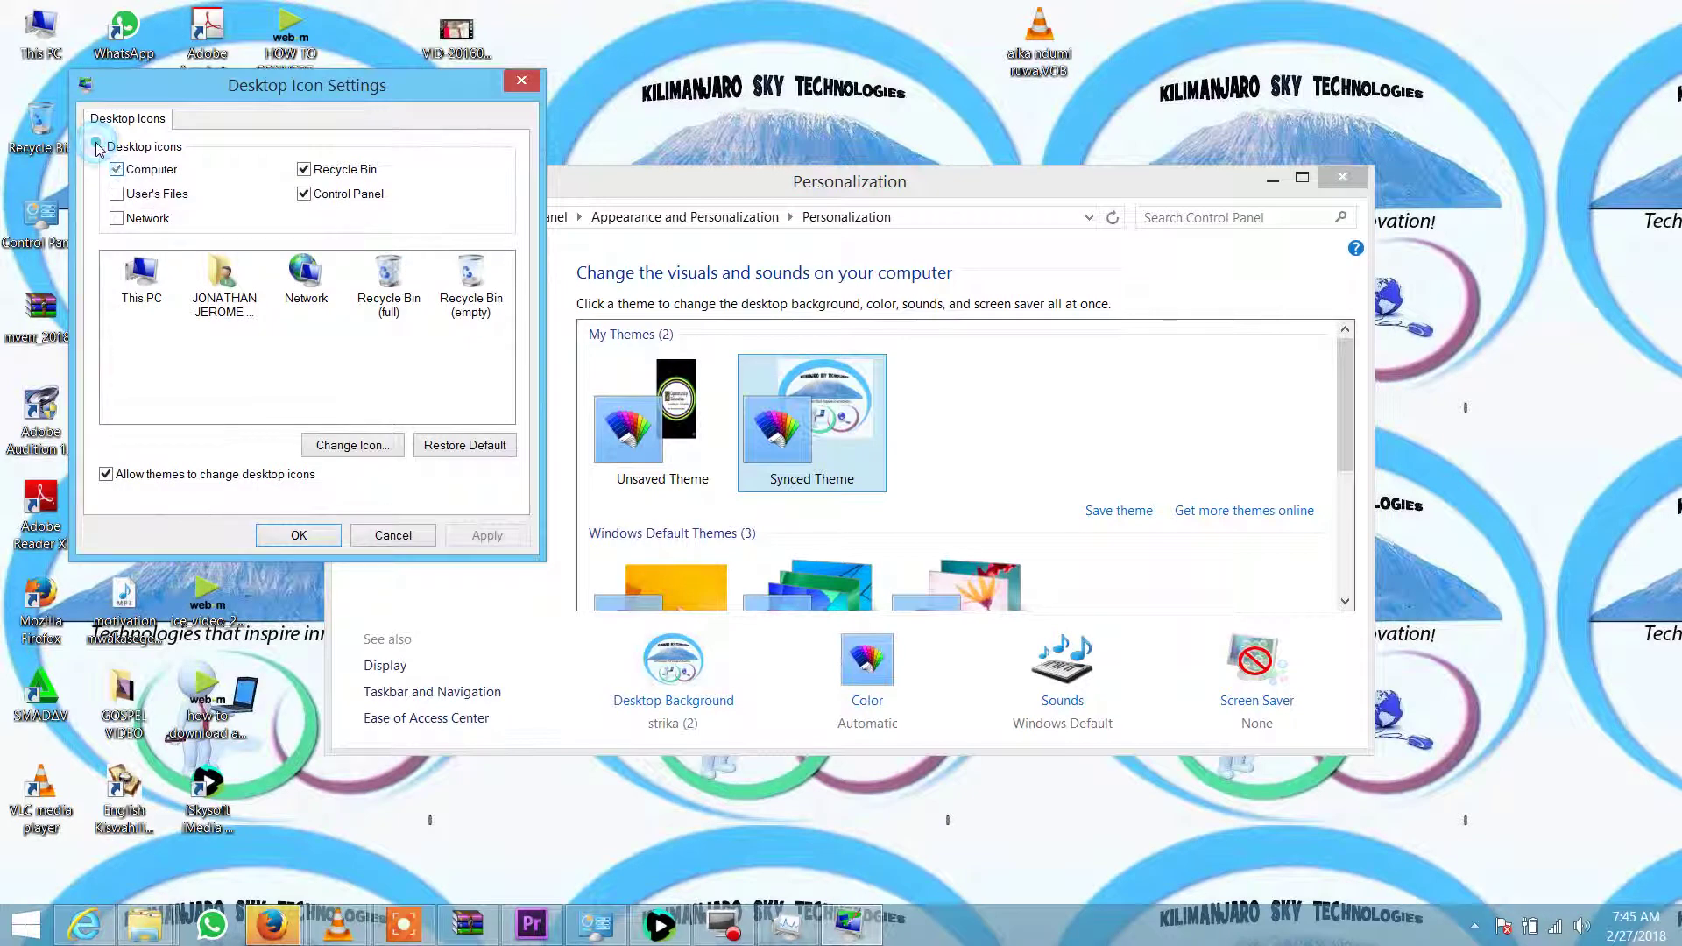
left_click(115, 168)
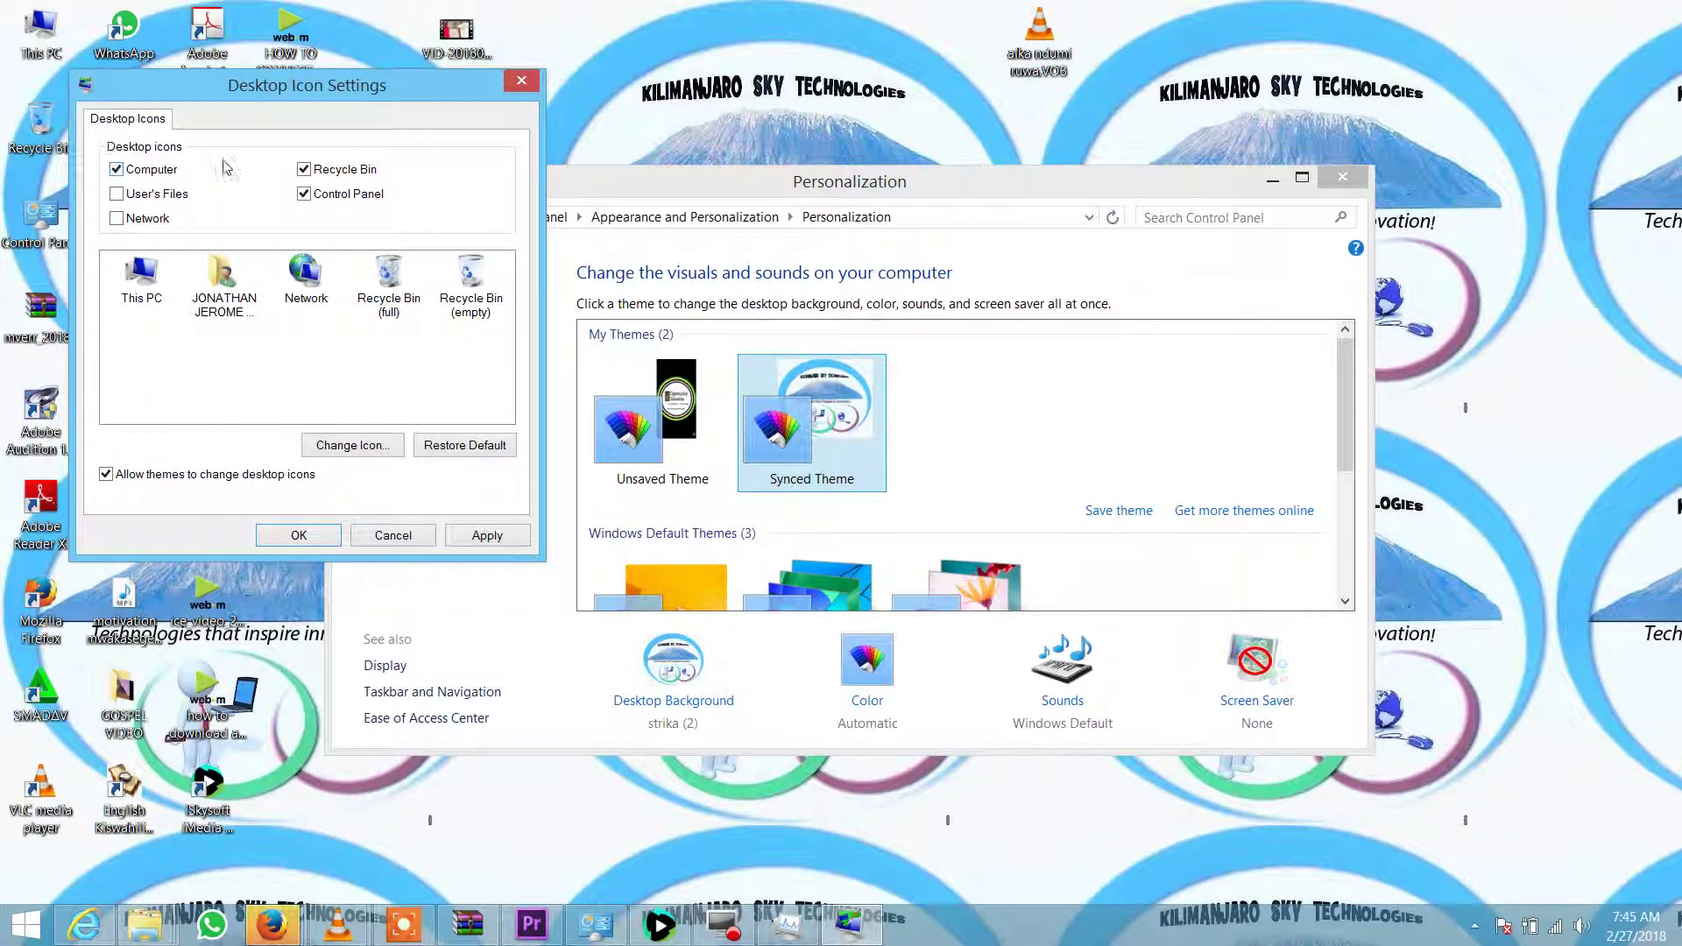
left_click(303, 194)
left_click(303, 169)
left_click(303, 169)
left_click(303, 193)
left_click(488, 531)
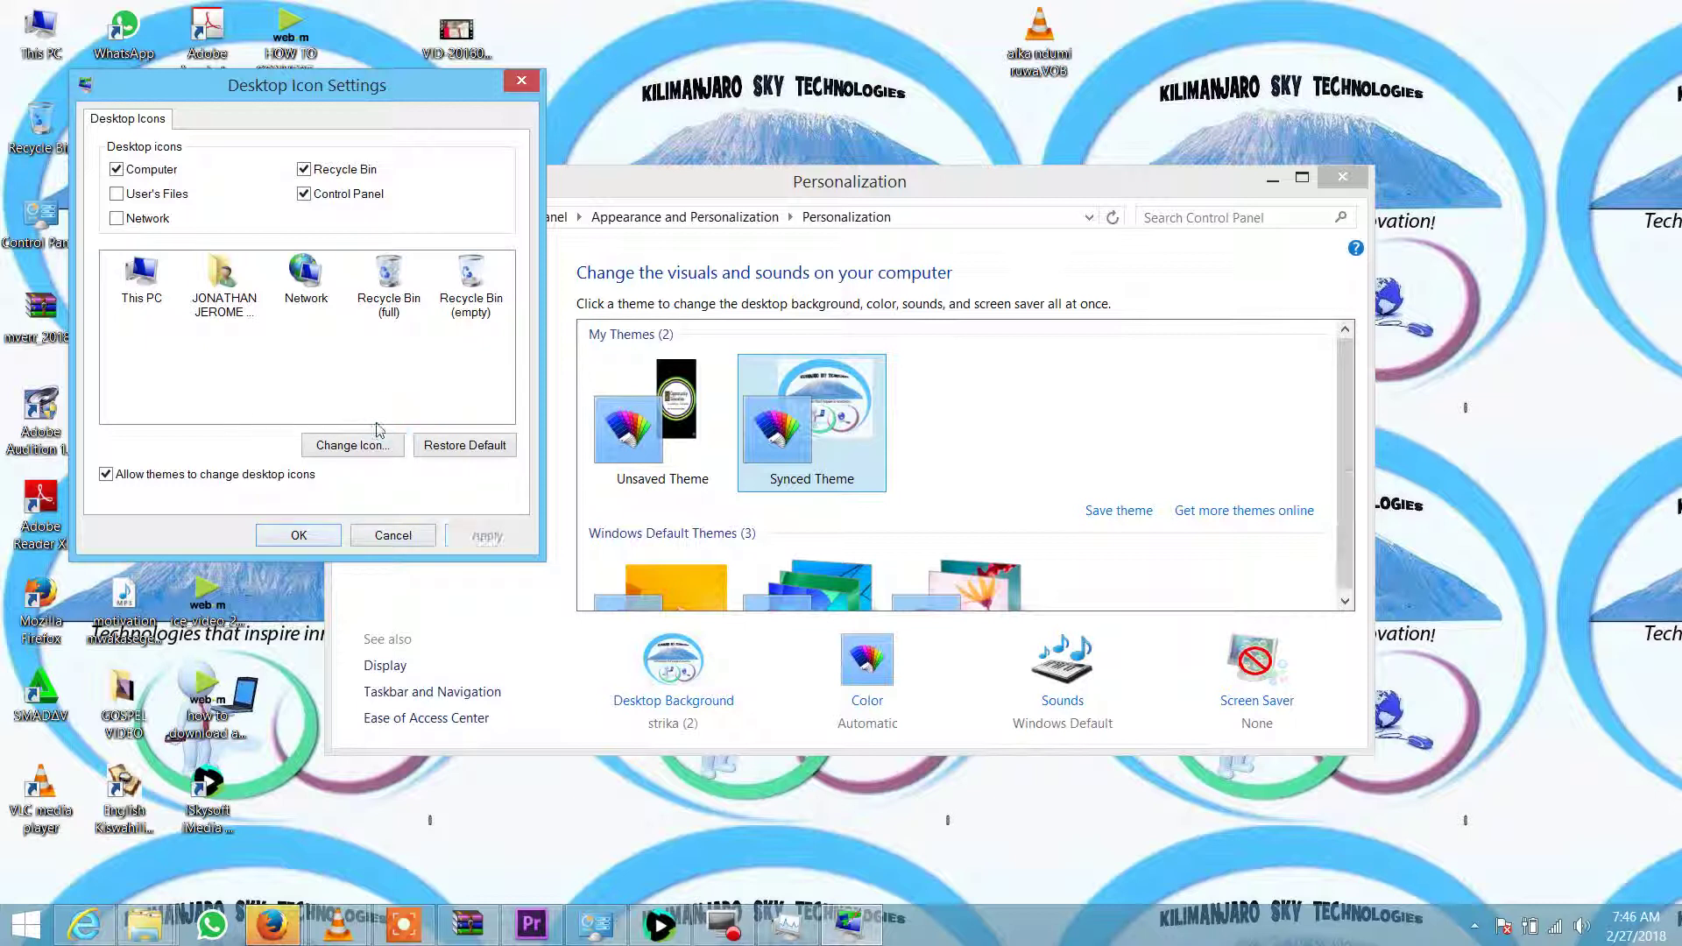
left_click(298, 535)
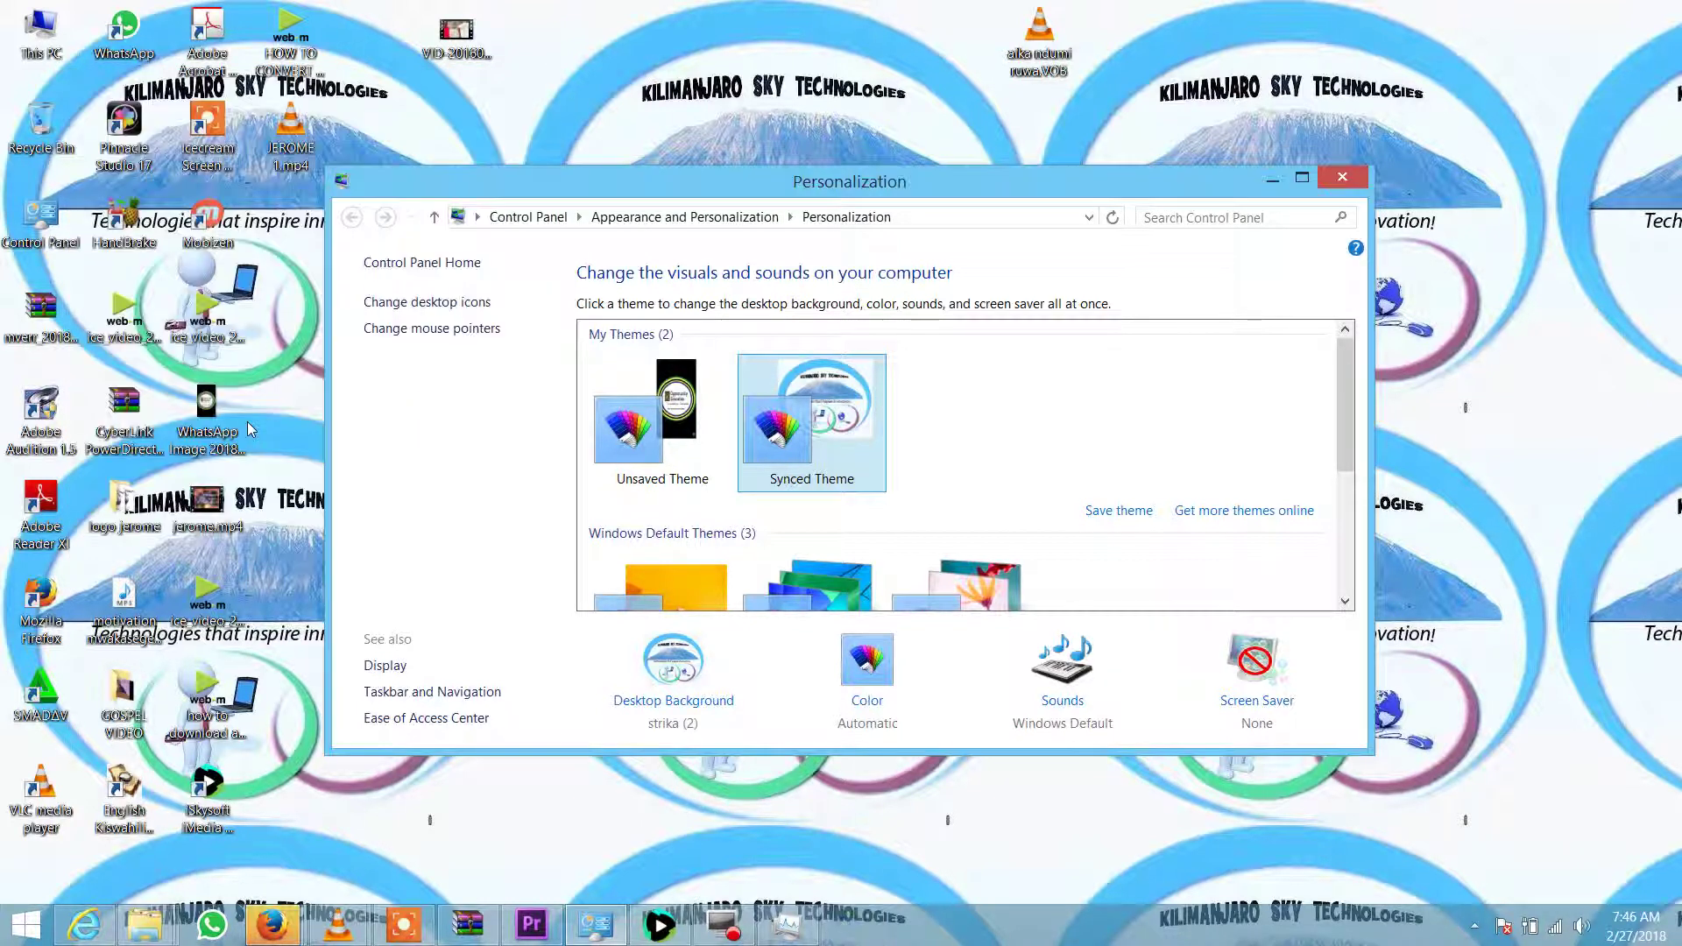
Change the This PC desktop icon to the upright device with a blue screen from imageres.dll and accept the desktop icon settings
left_click(427, 301)
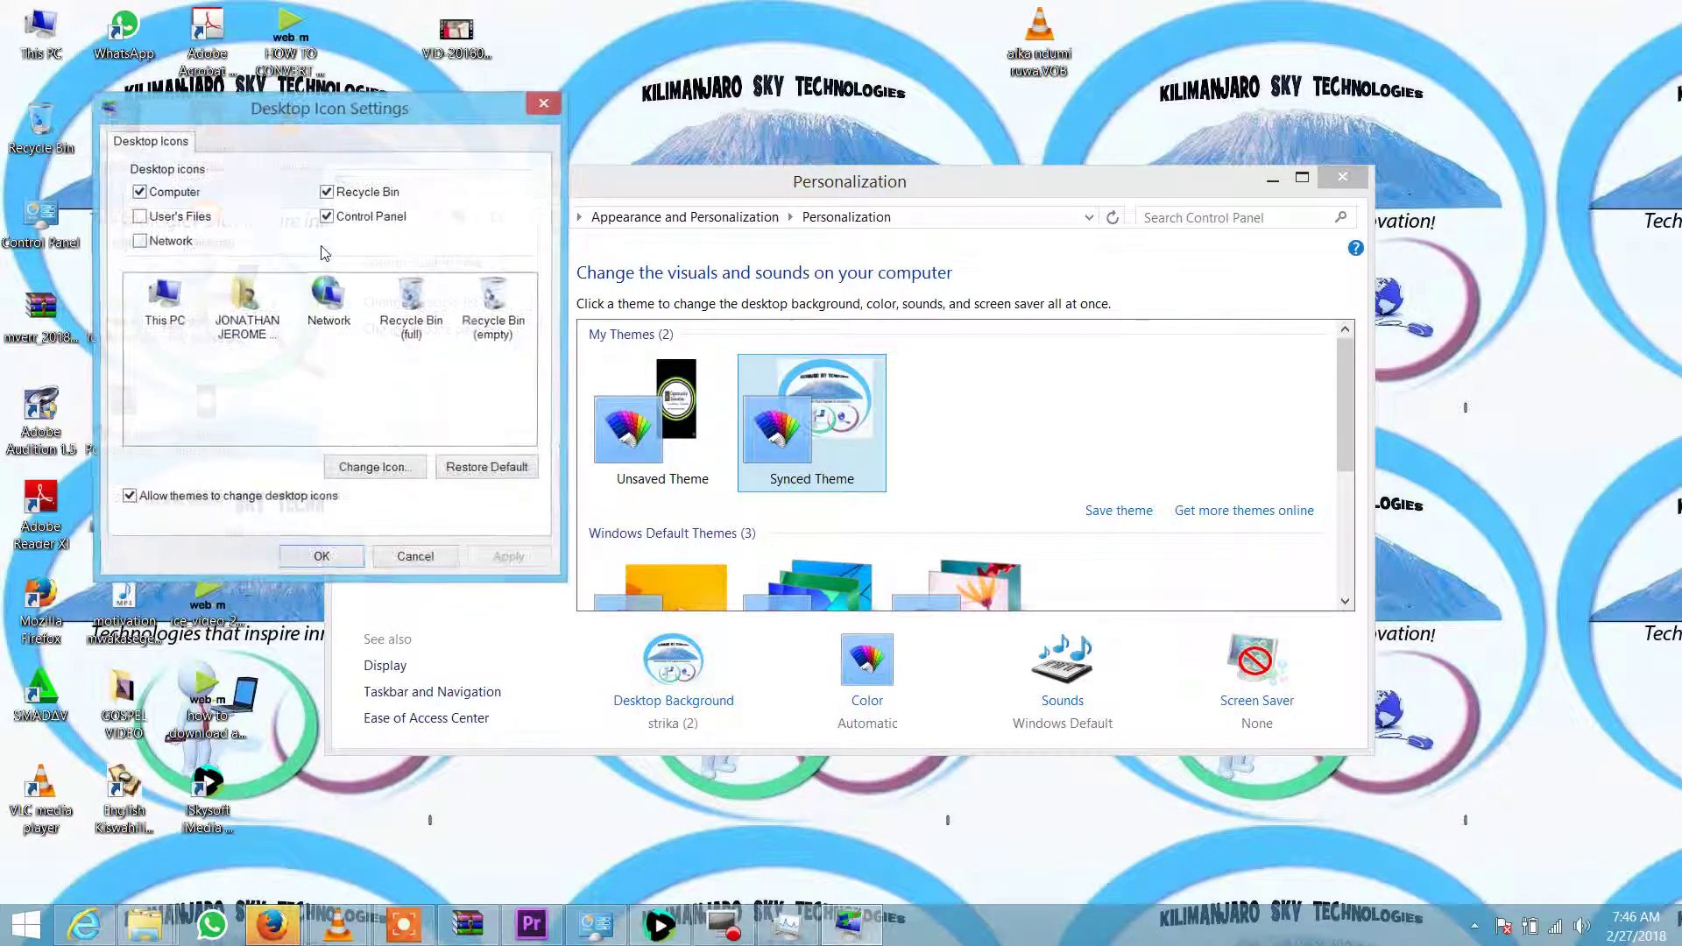
left_click(310, 378)
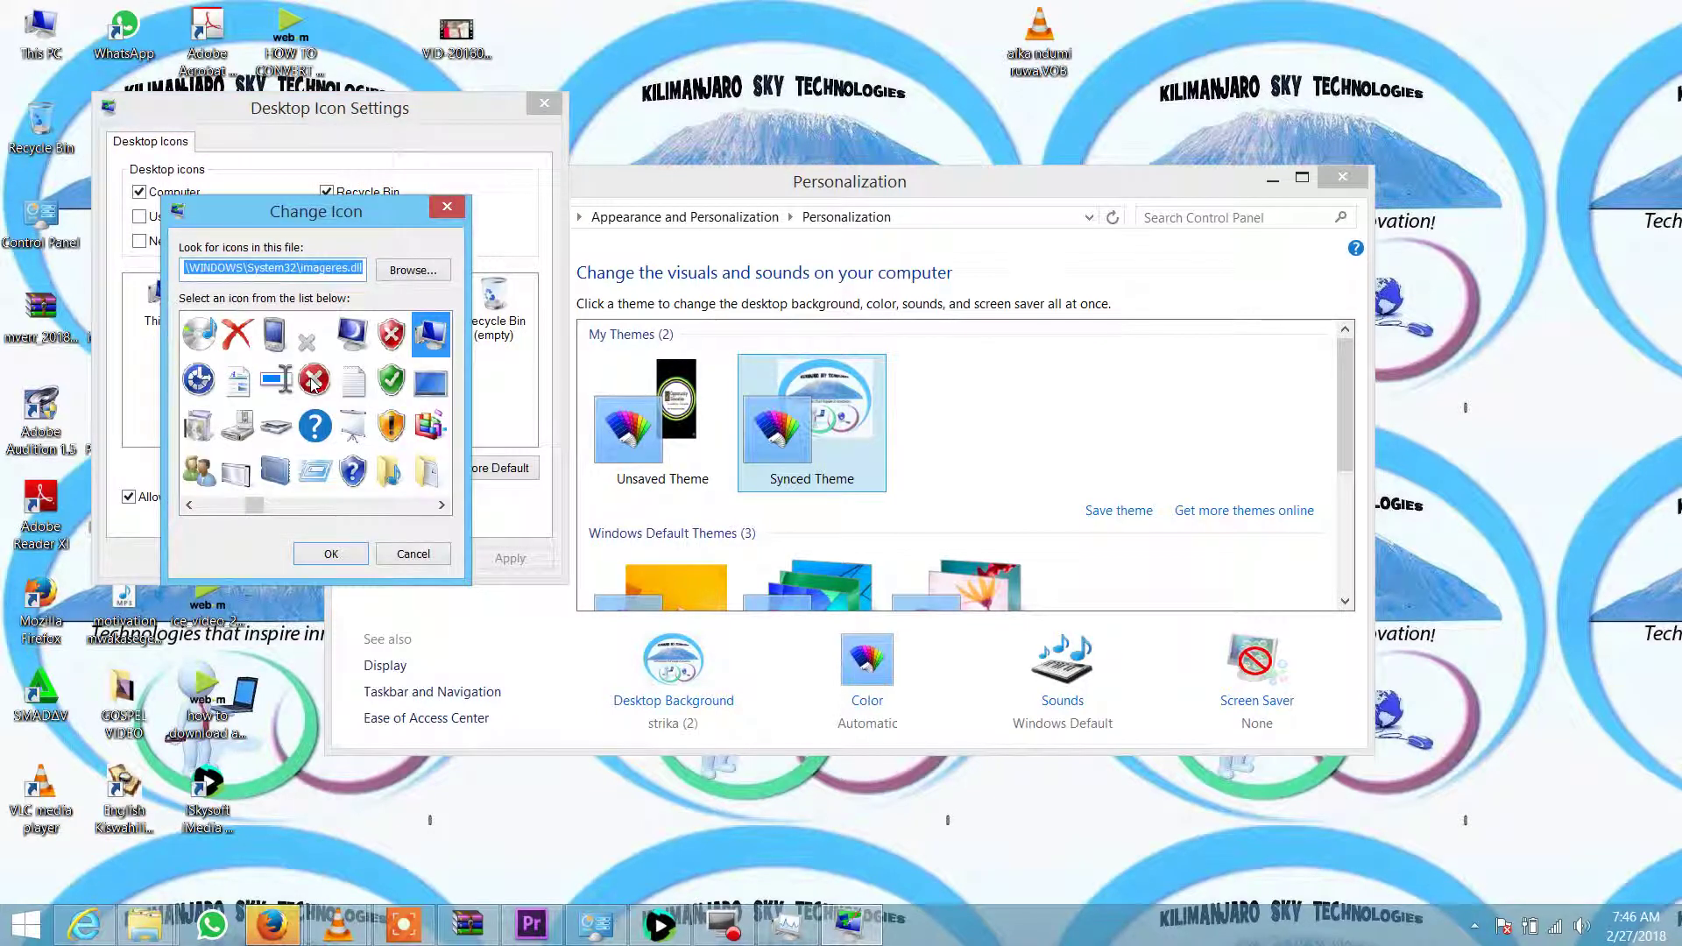
left_click(215, 273)
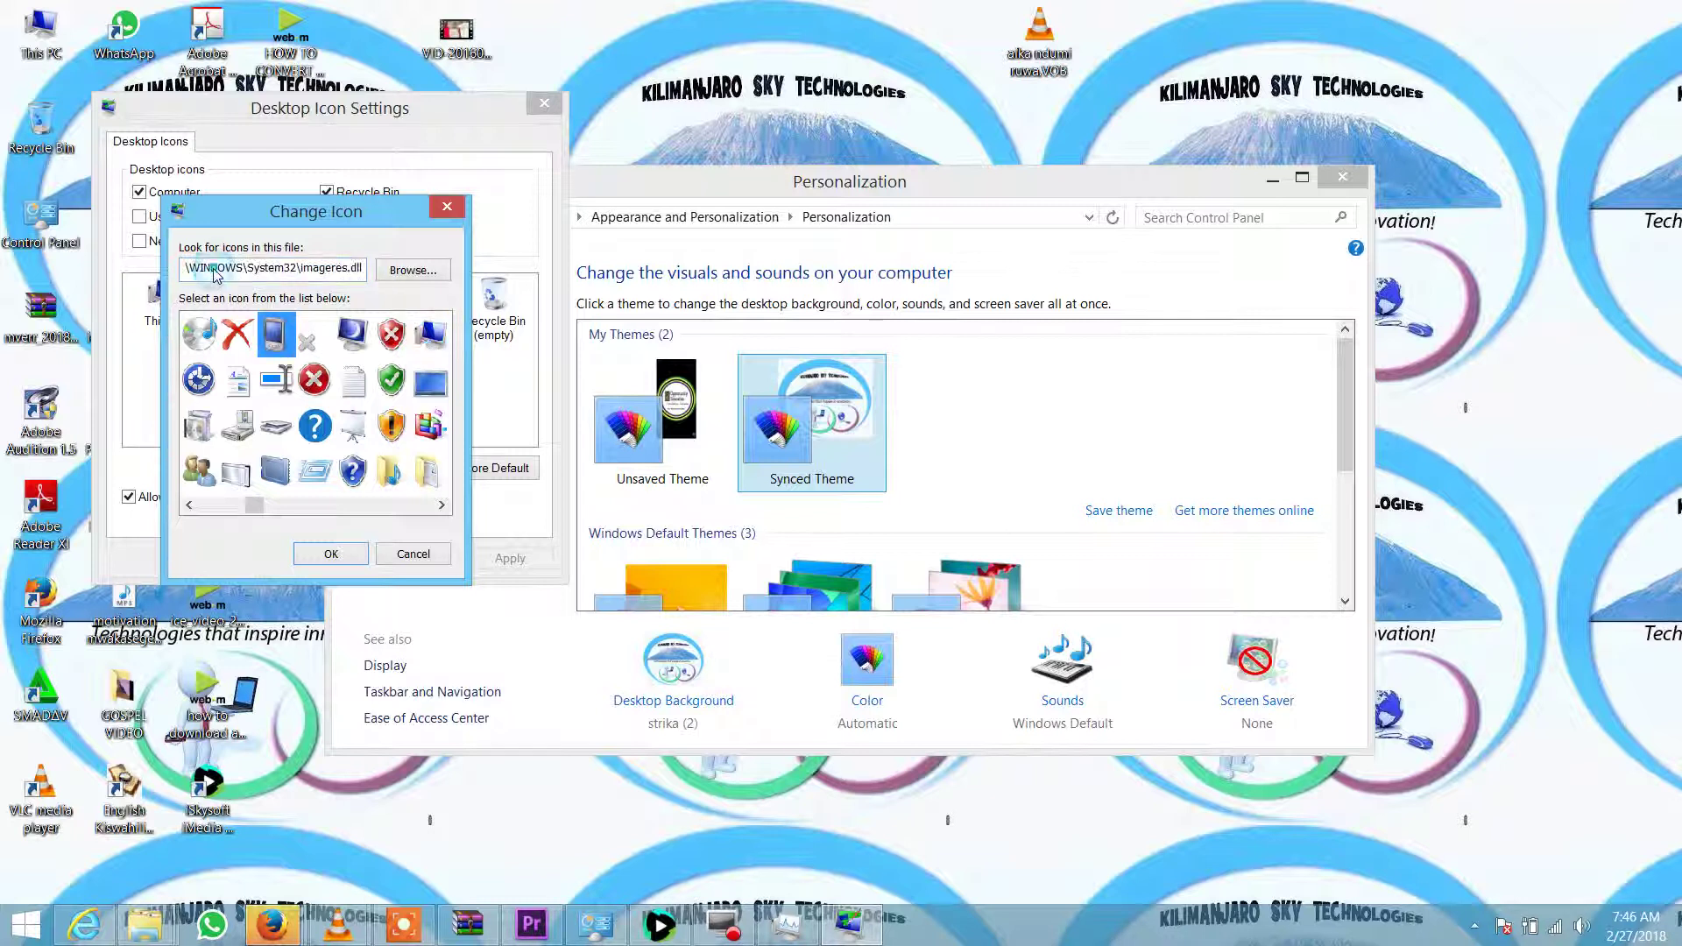
left_click(345, 273)
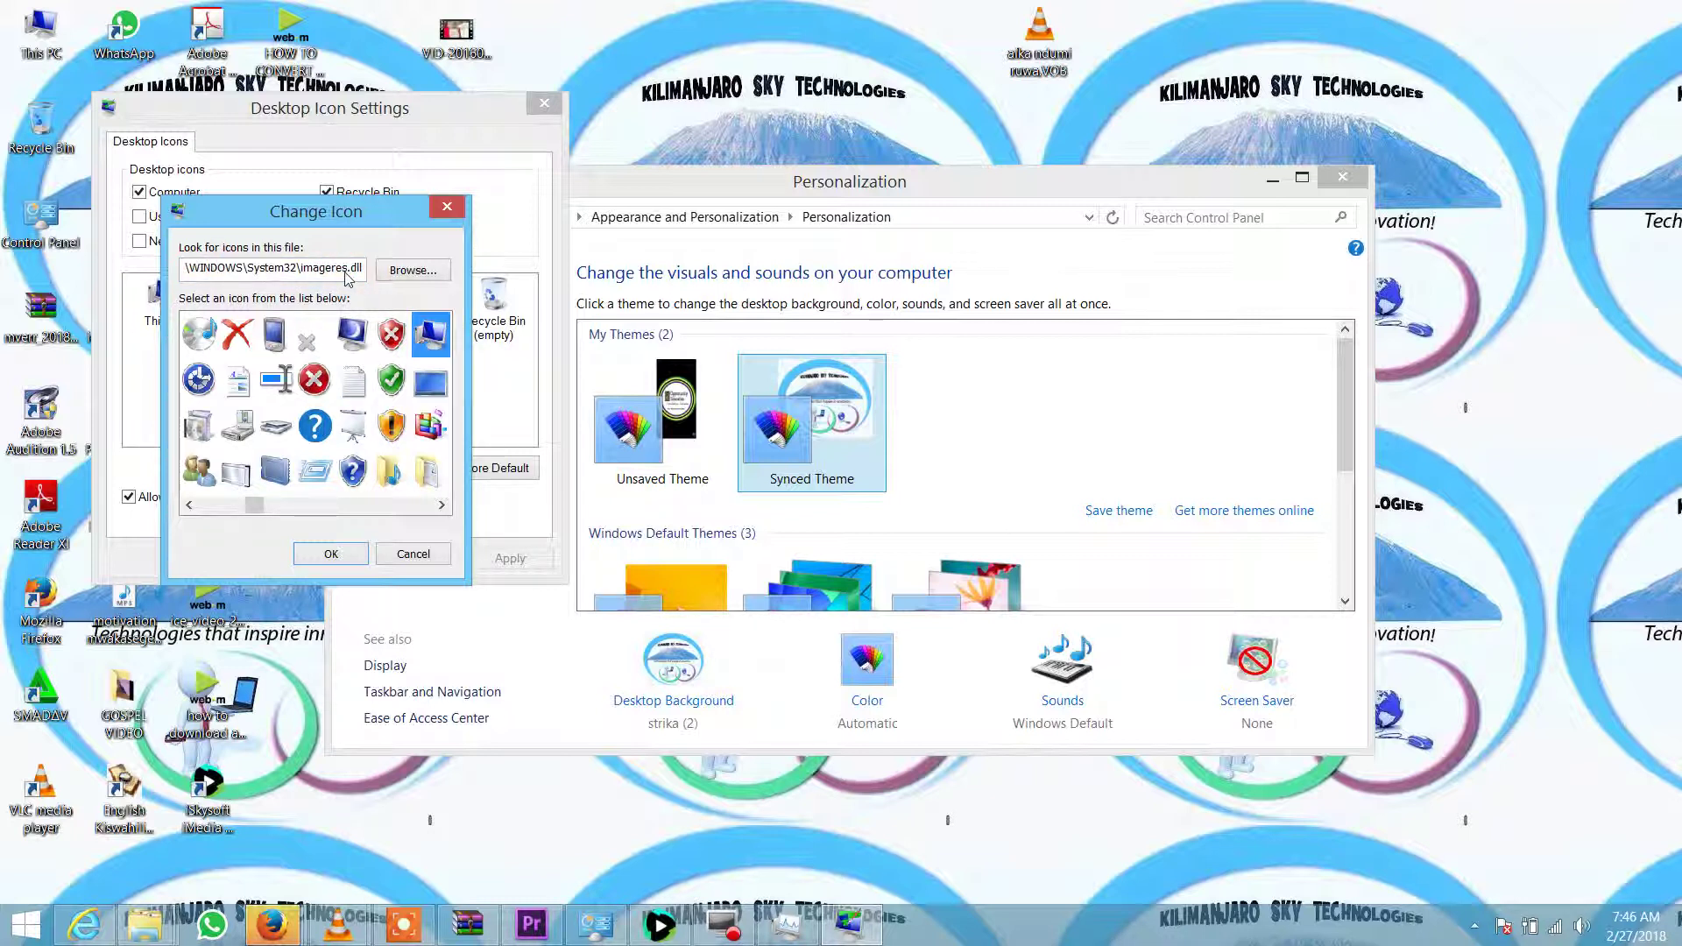
left_click(227, 275)
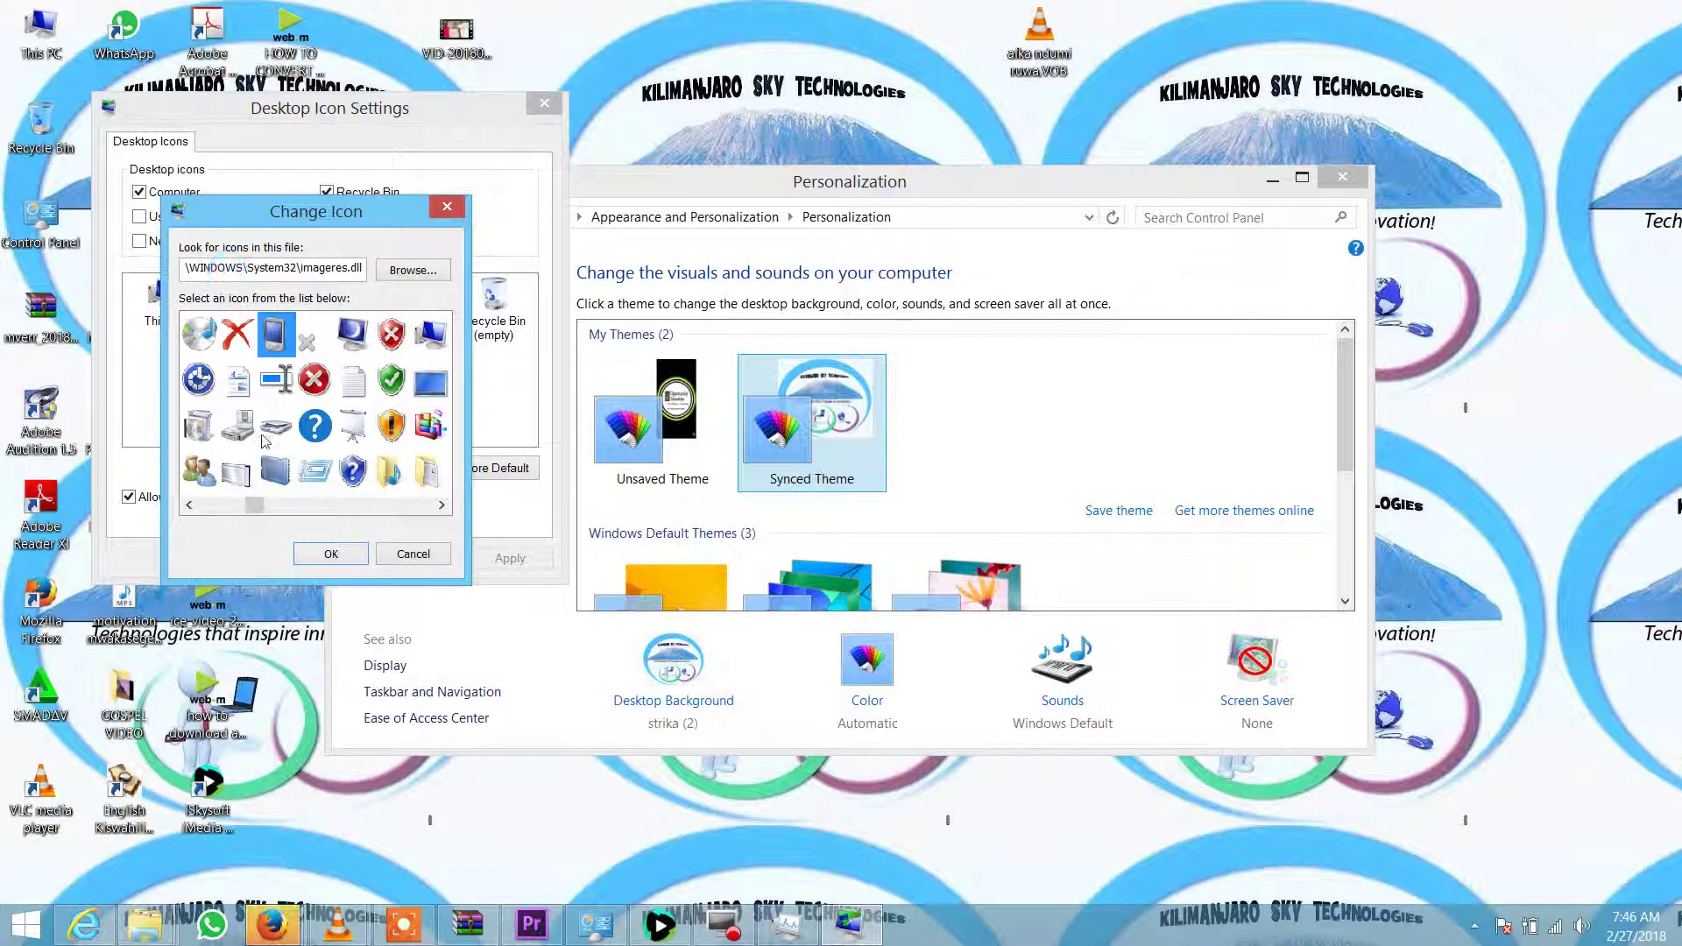
key("Return")
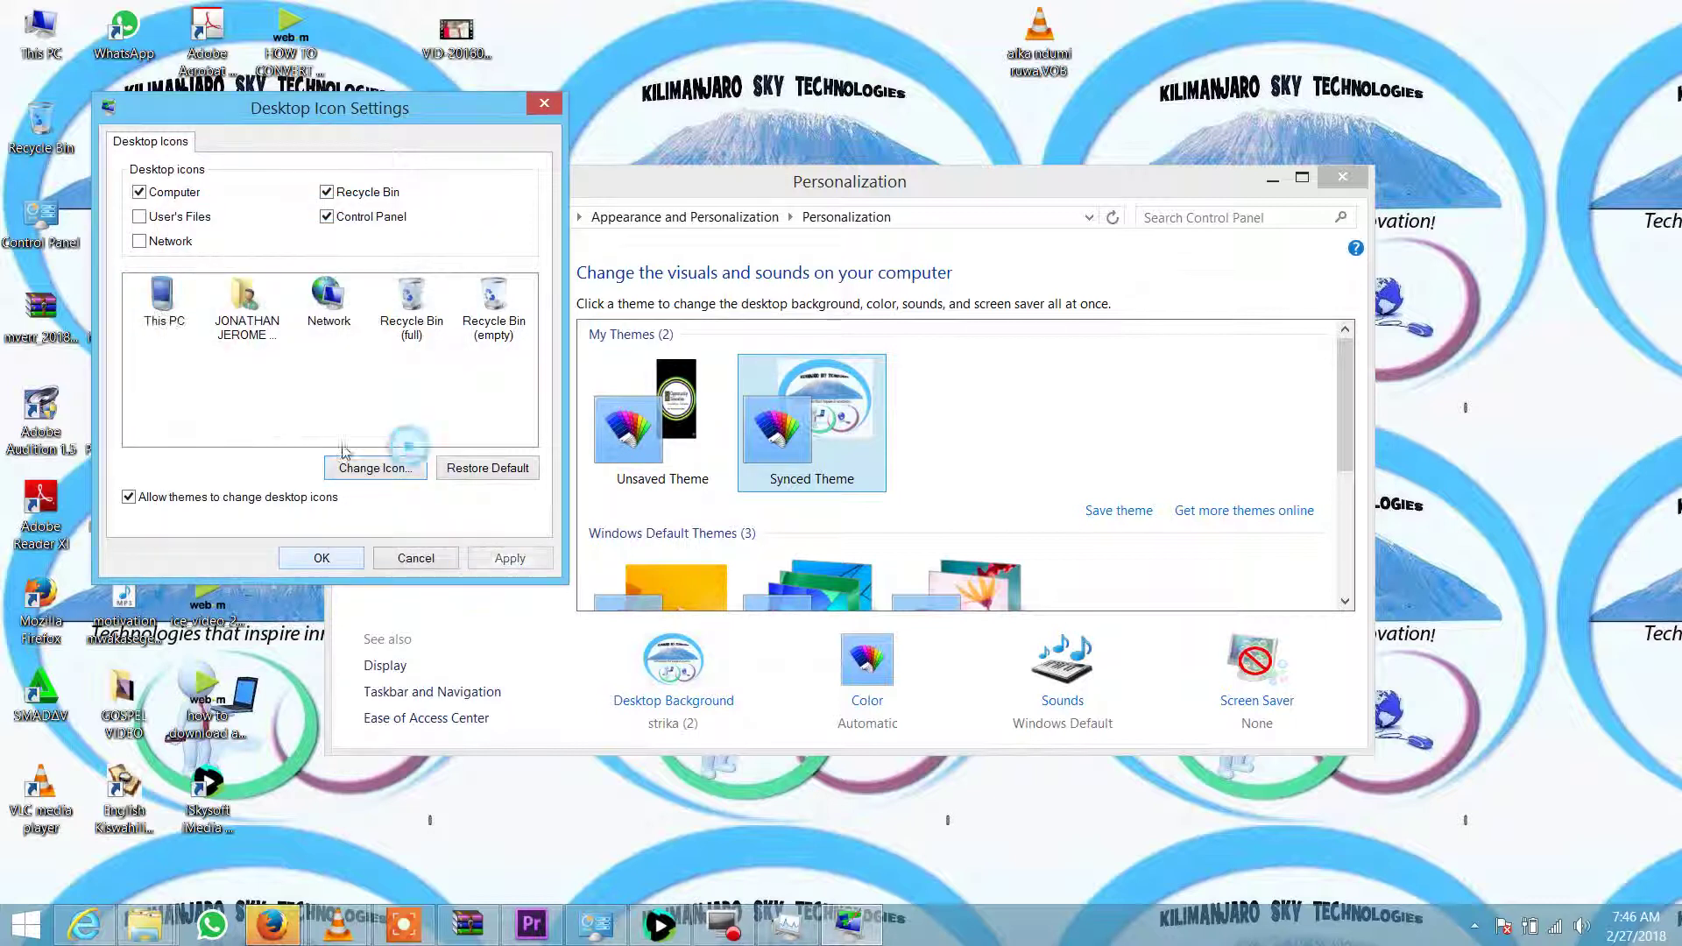
left_click(321, 558)
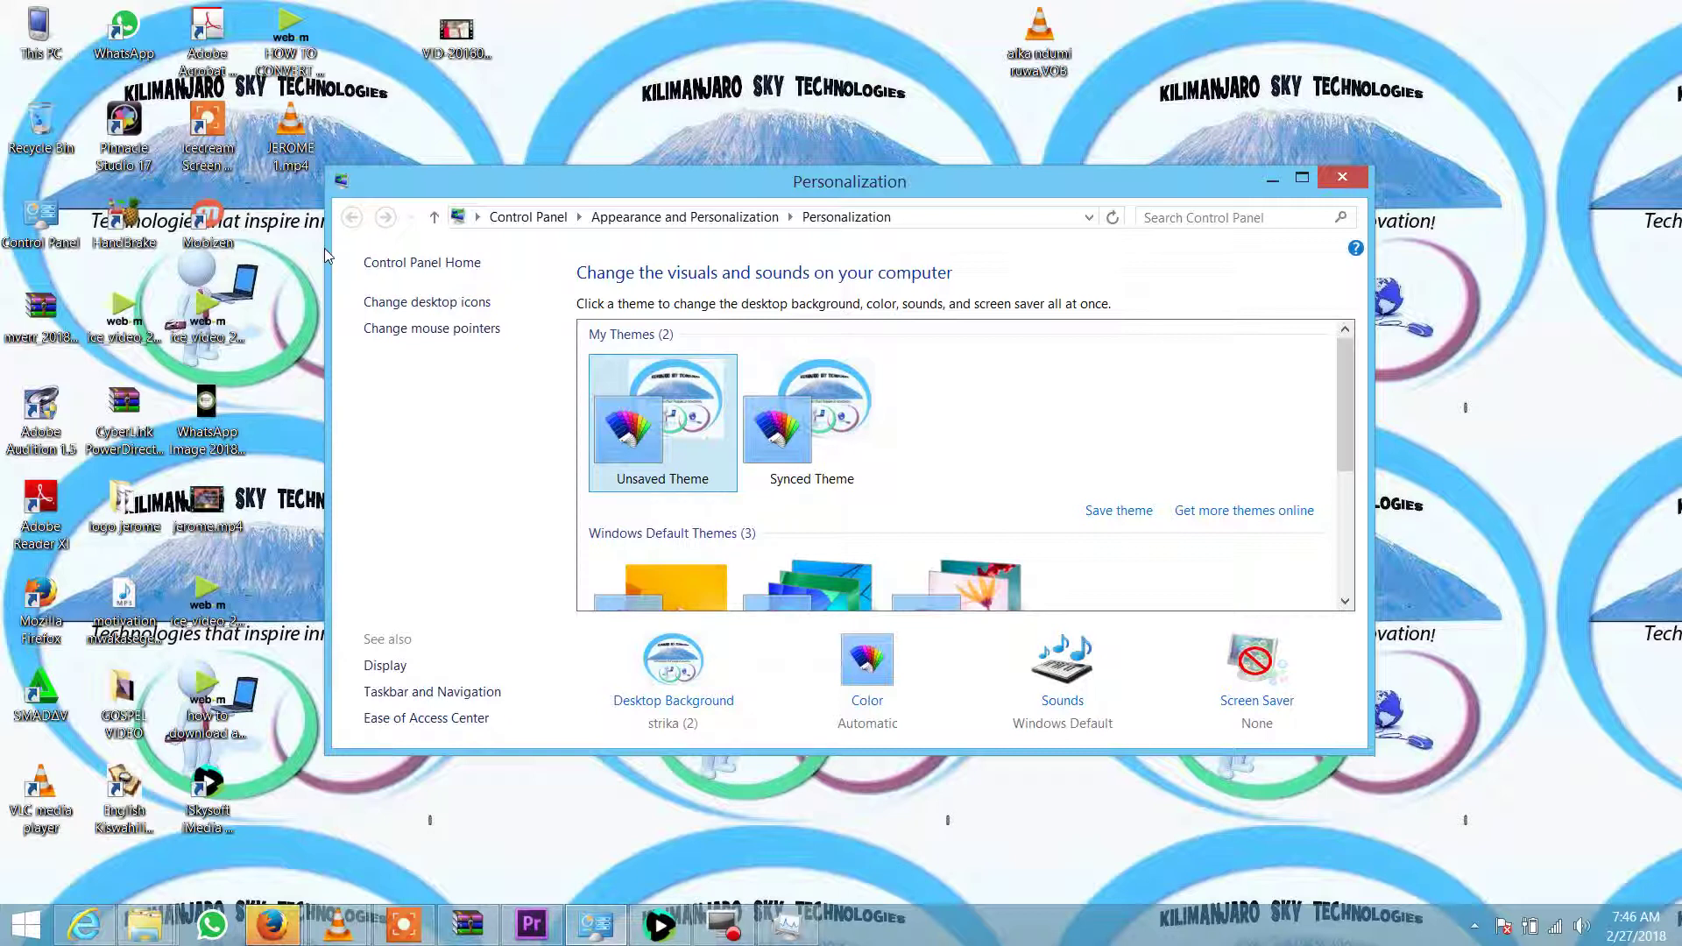
Browse the System32 folder for other This PC icon files, cancel the icon dialogs, and minimize Personalization
left_click(427, 303)
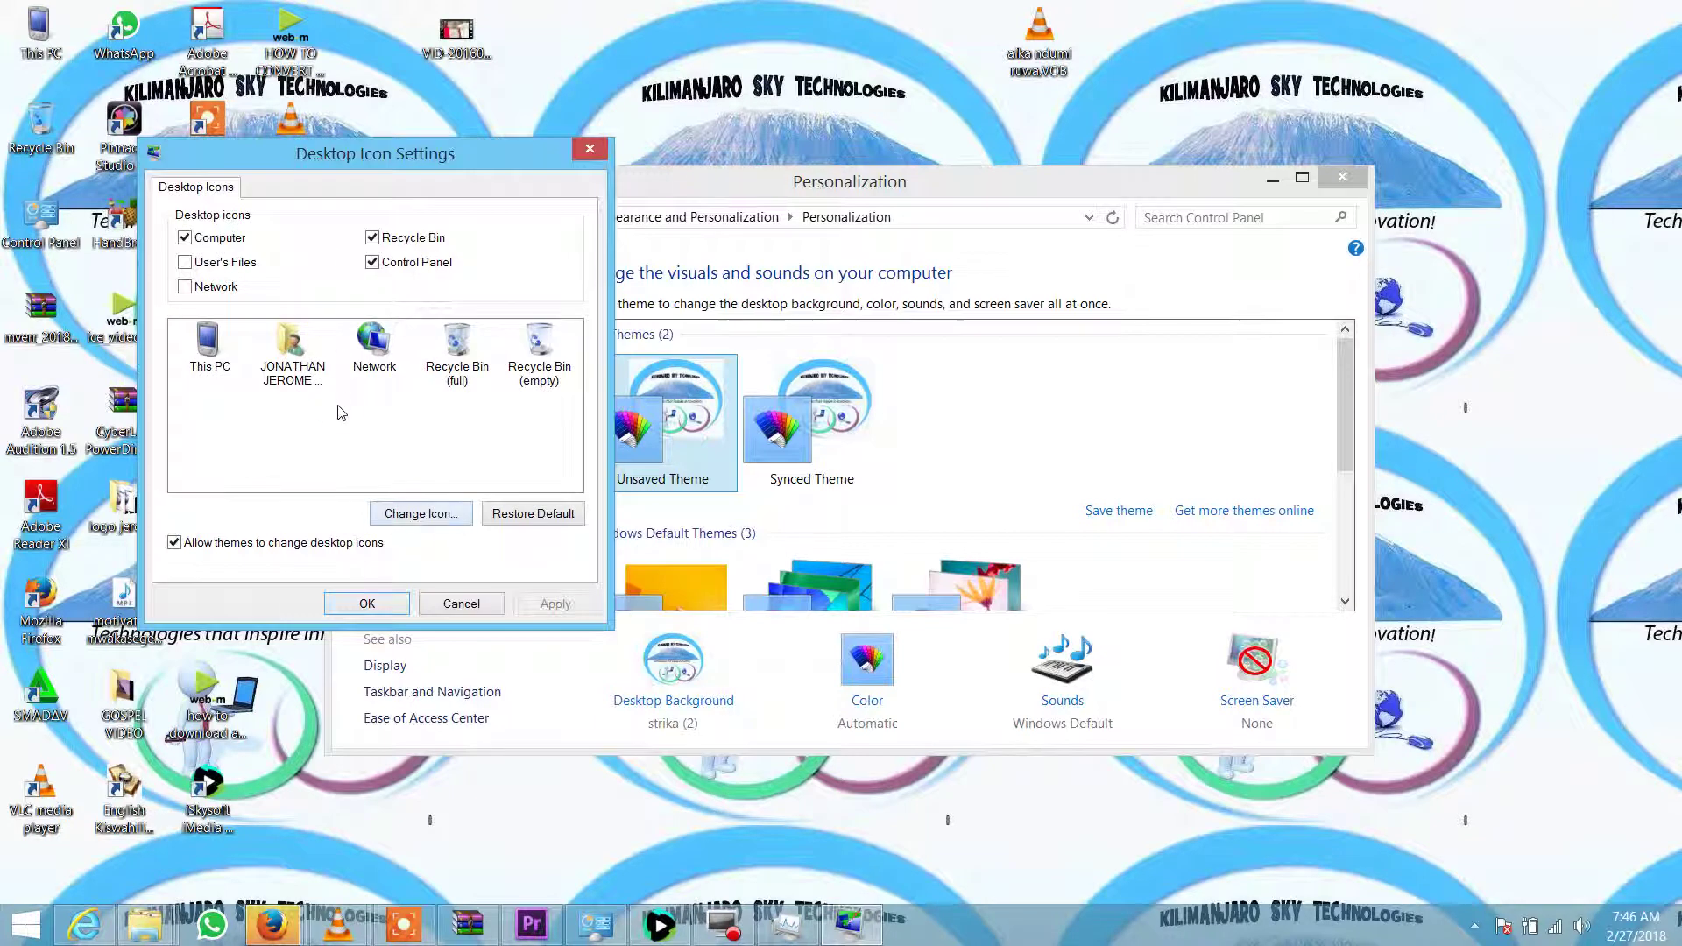
left_click(424, 514)
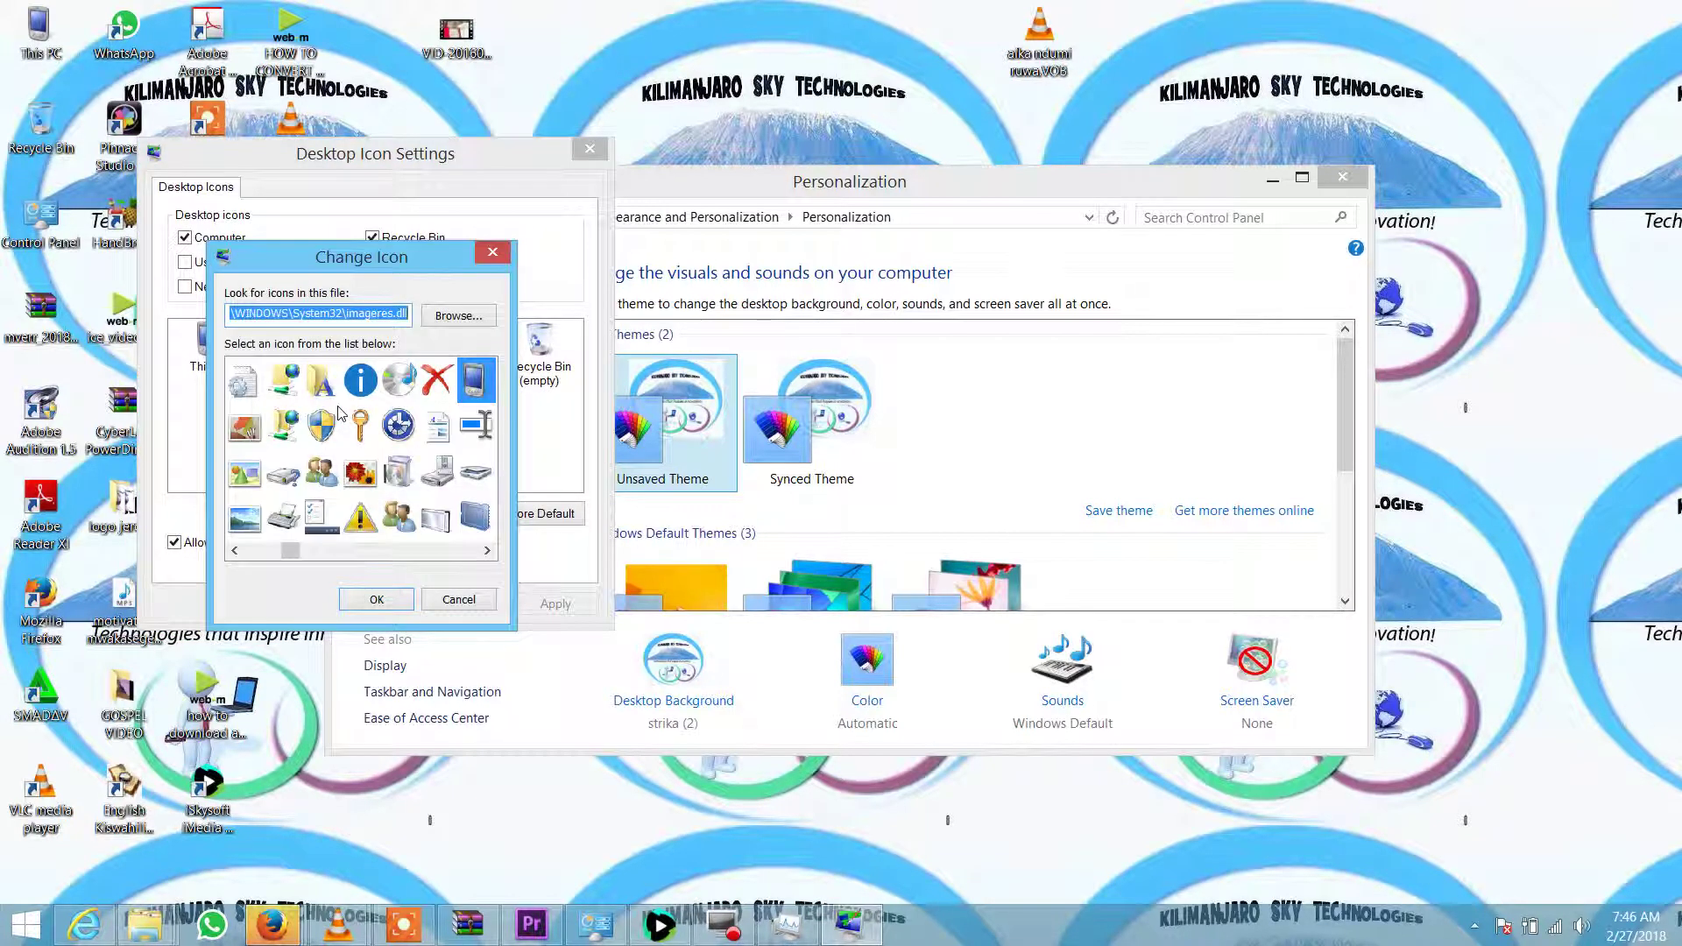
left_click(450, 317)
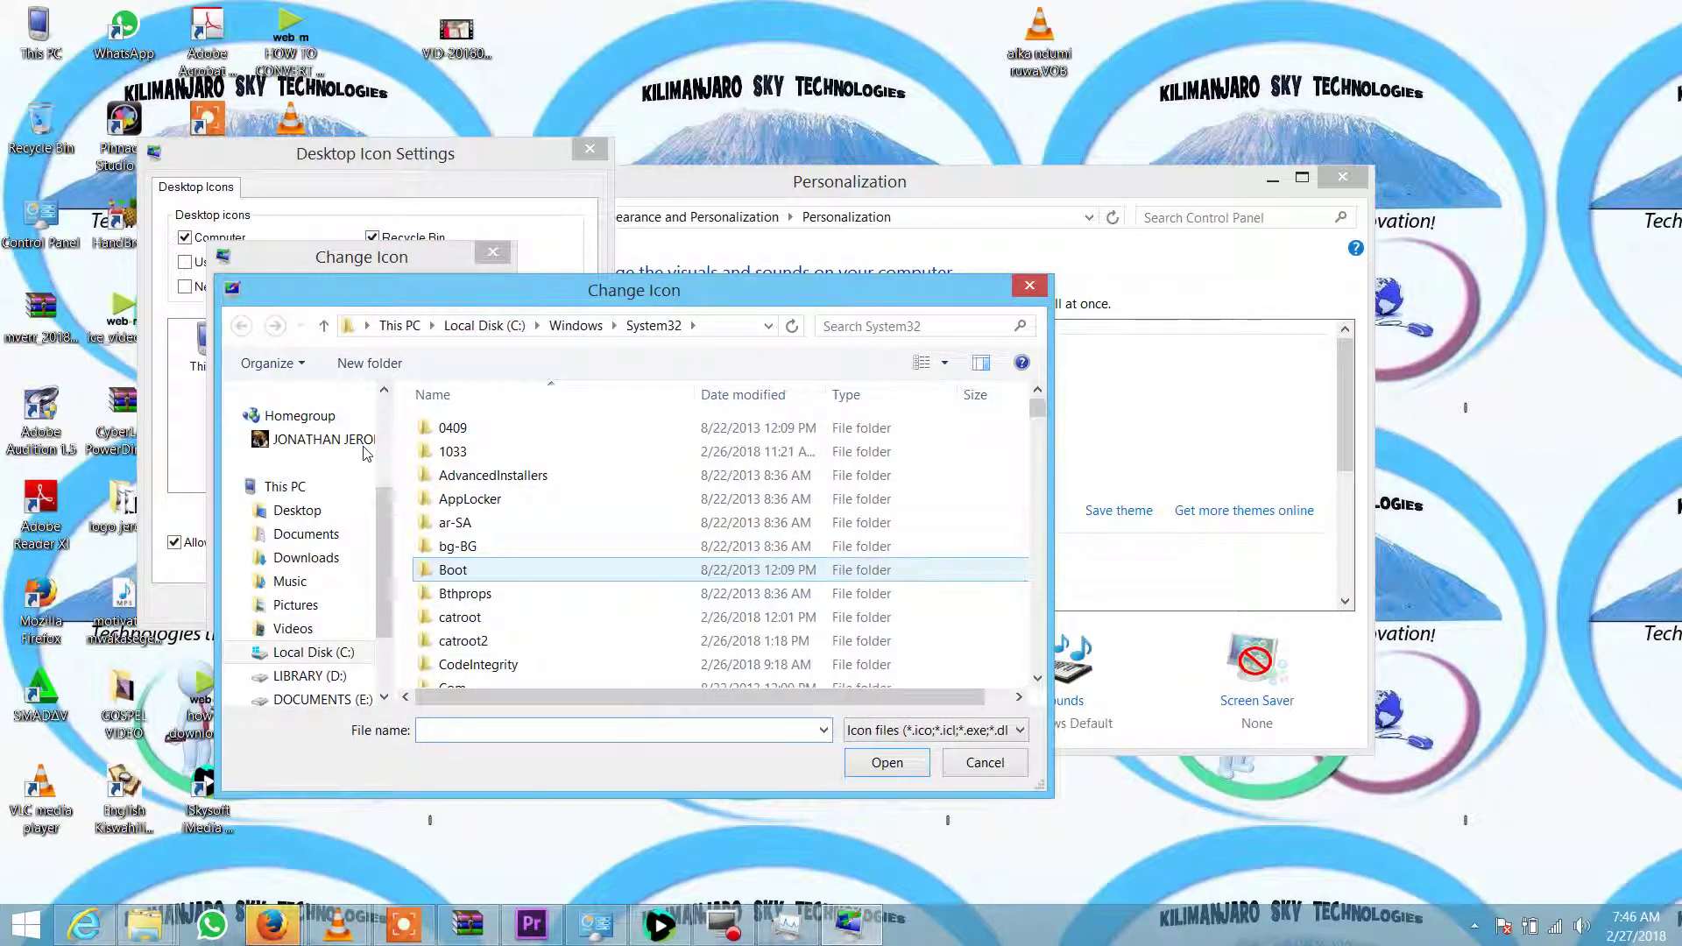
scroll(314, 562, "down", 1)
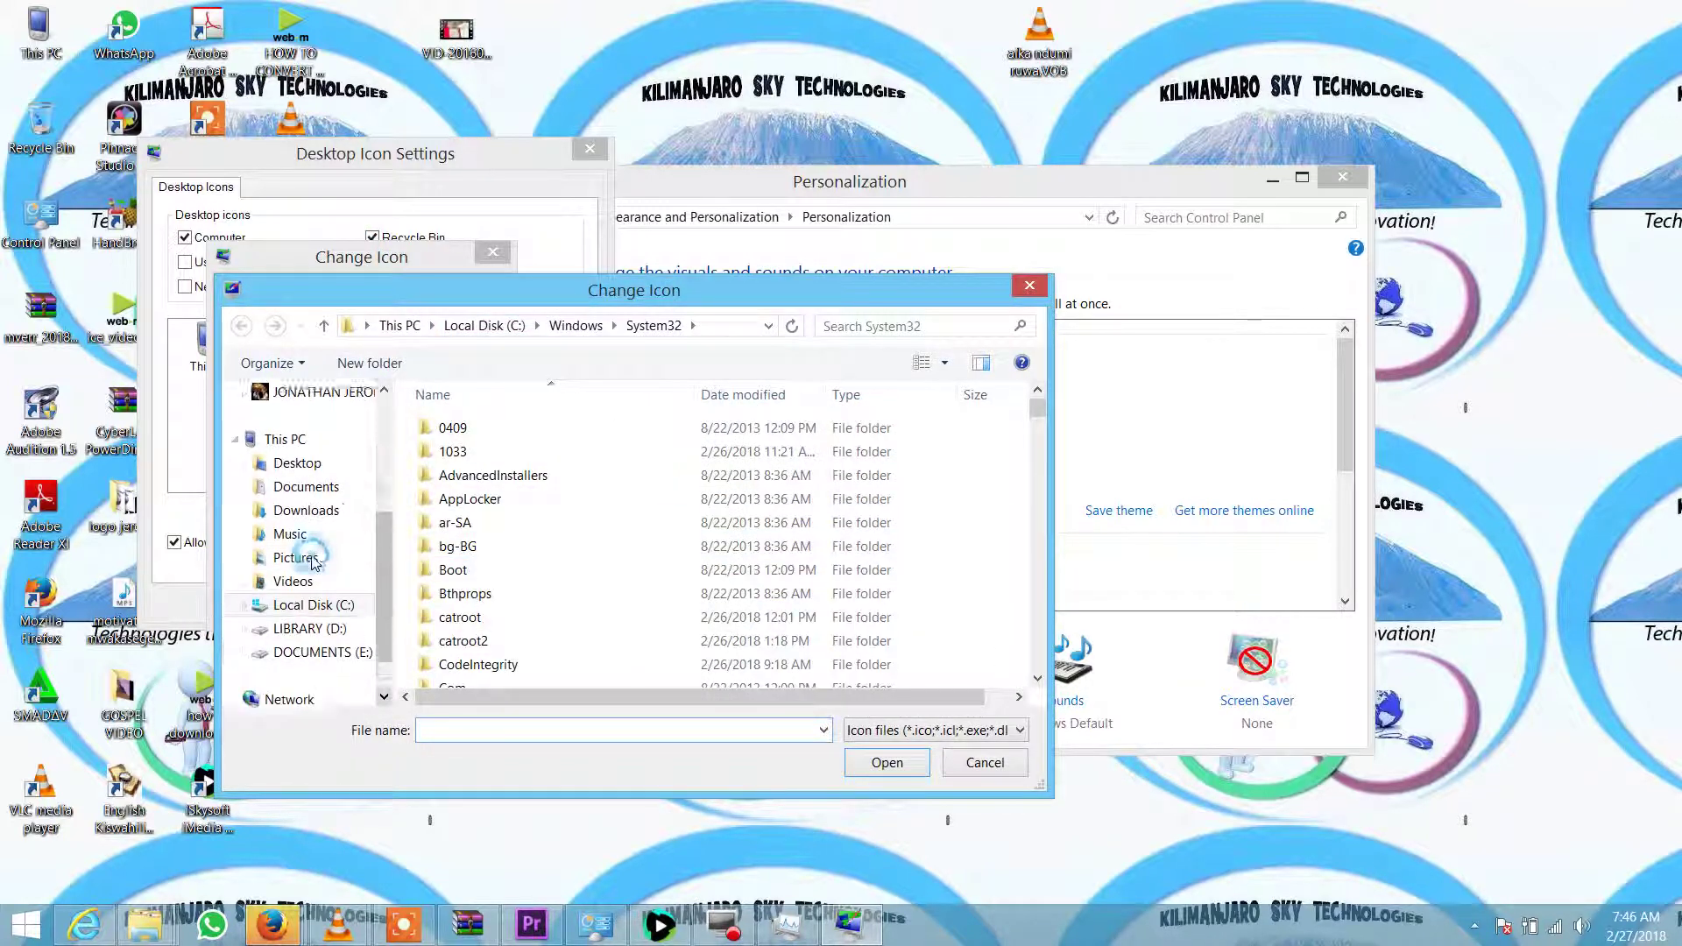
scroll(314, 563, "down", 1)
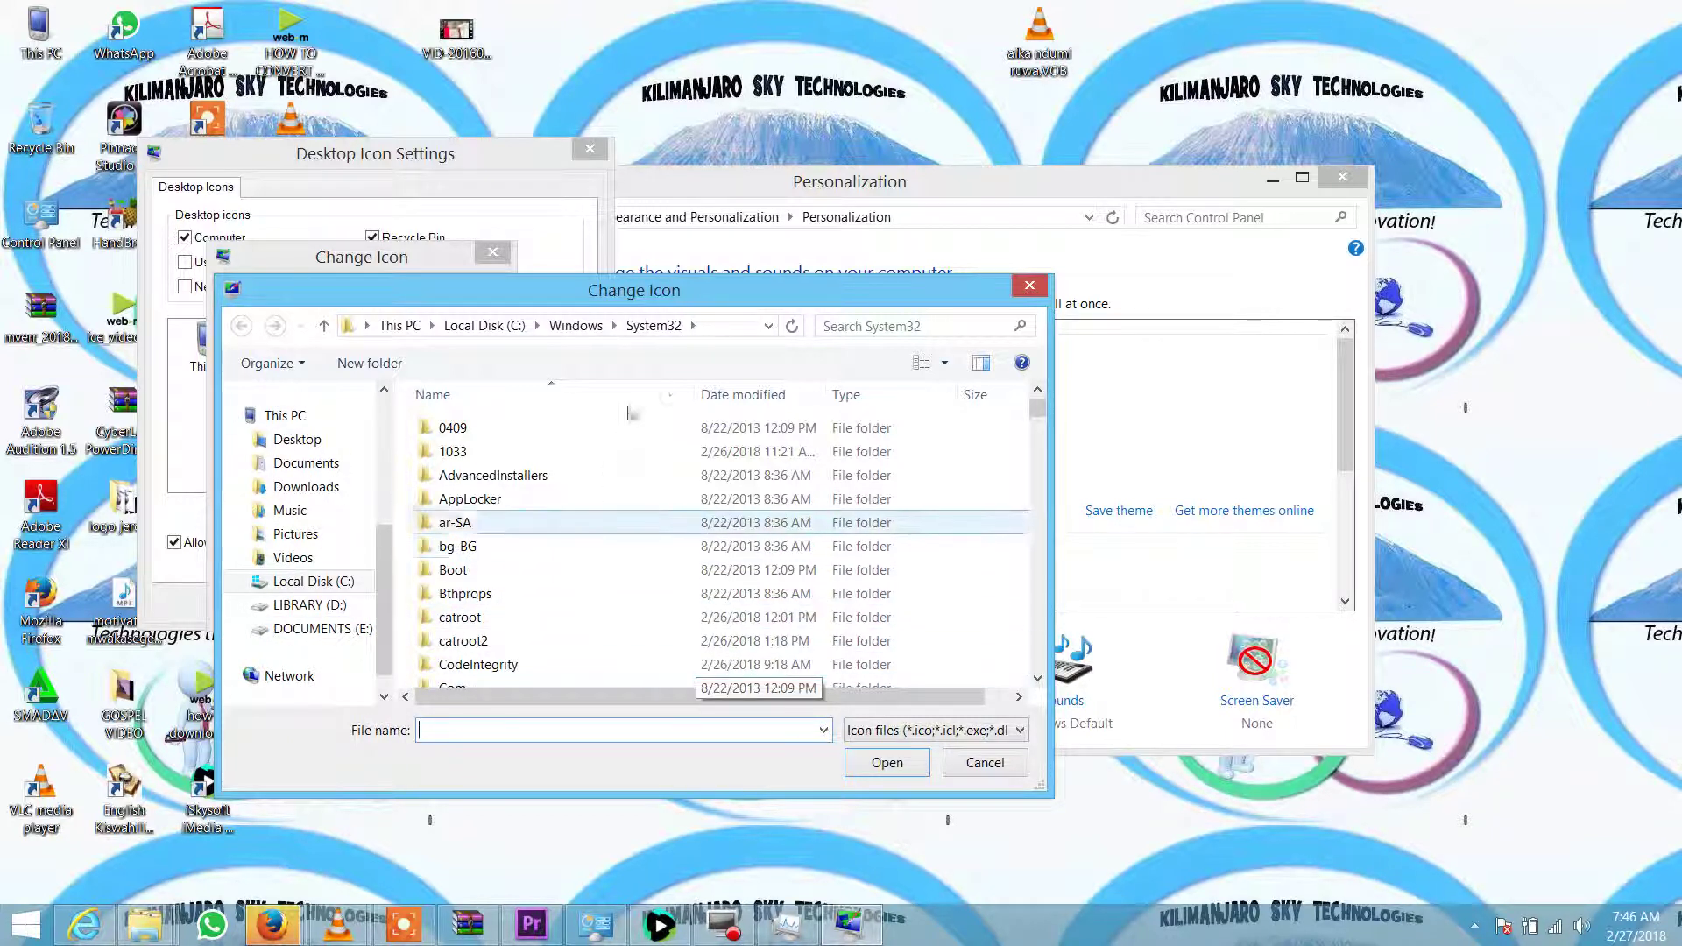
key("Escape")
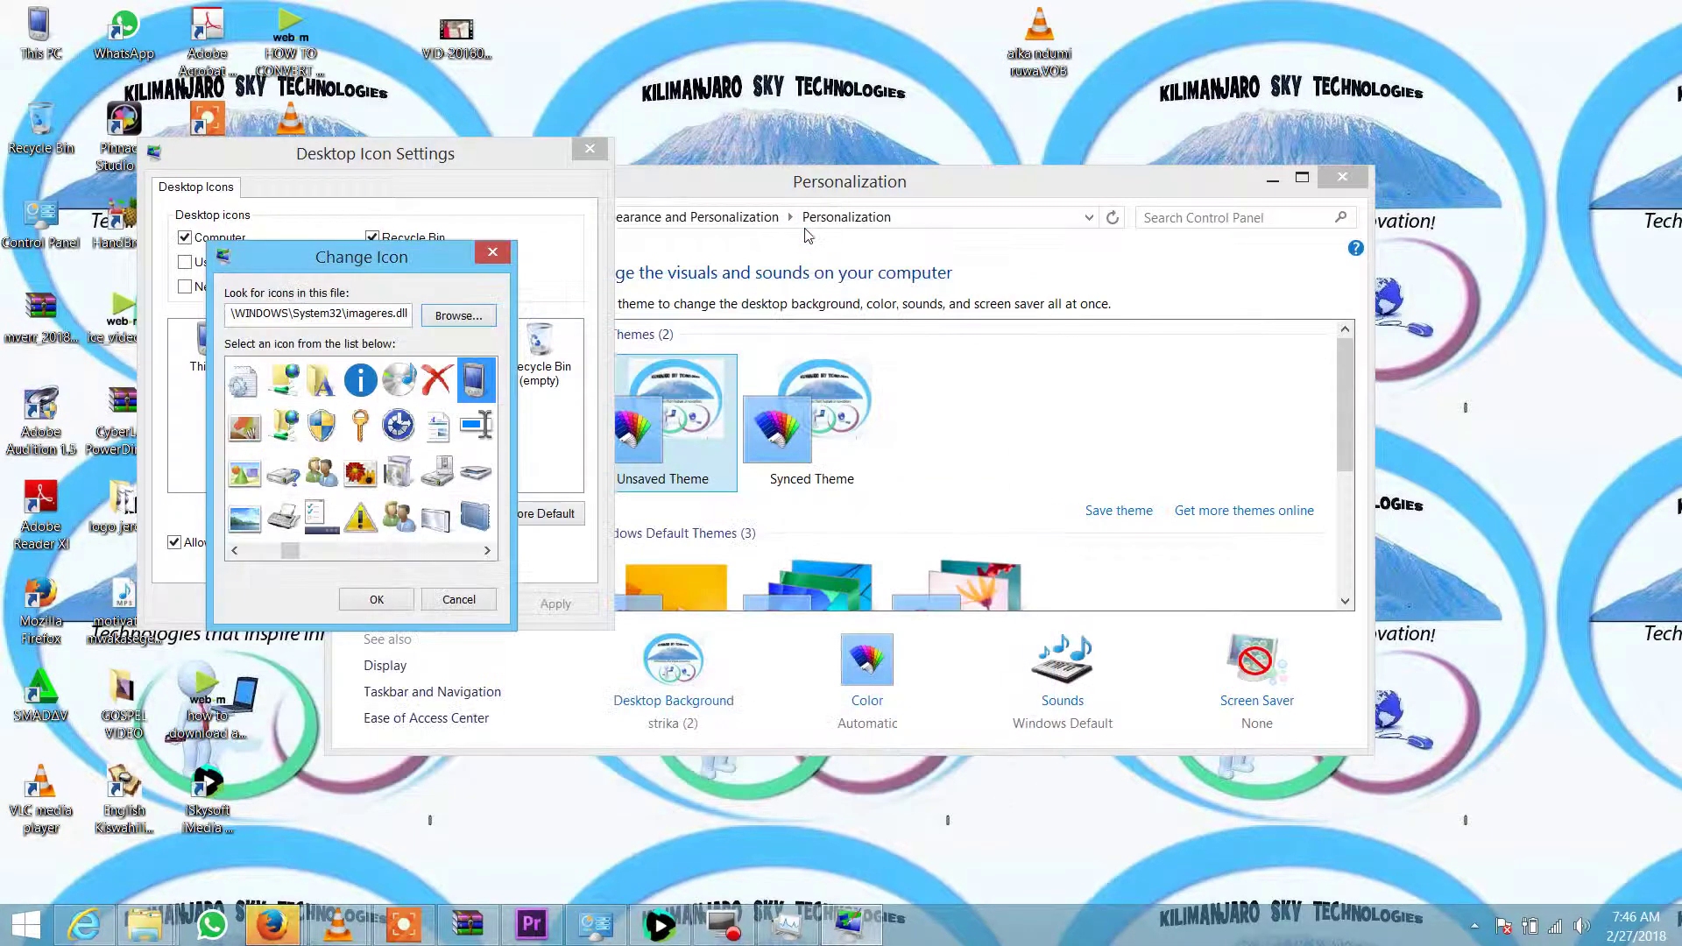
key("Escape")
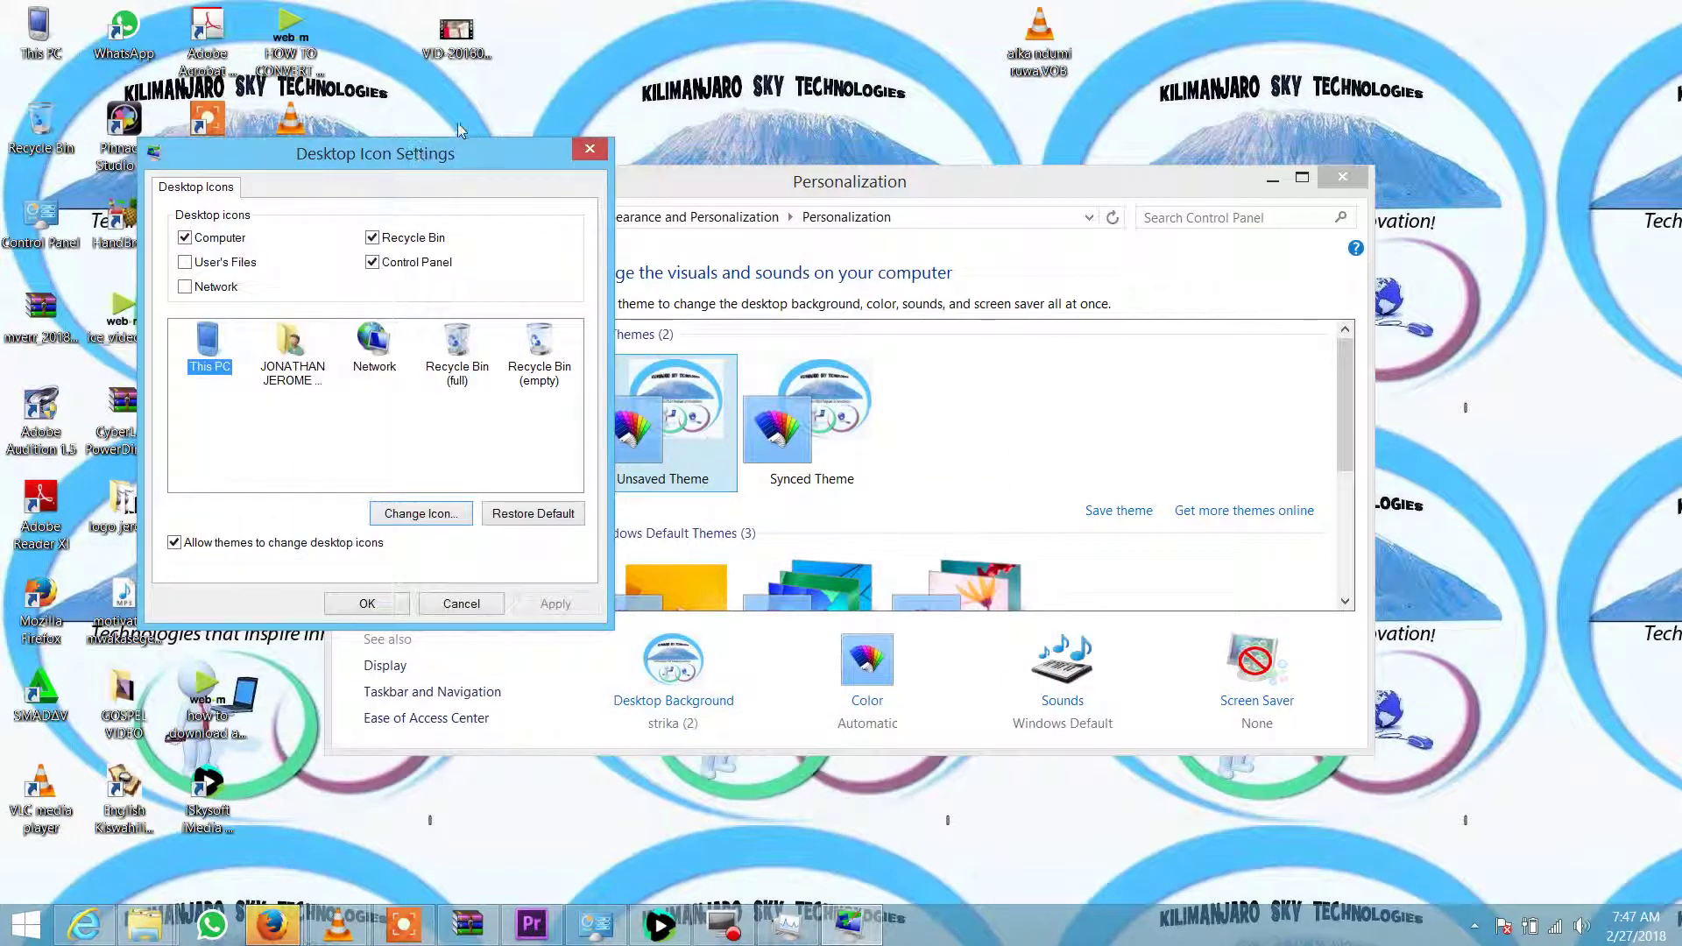
key("Escape")
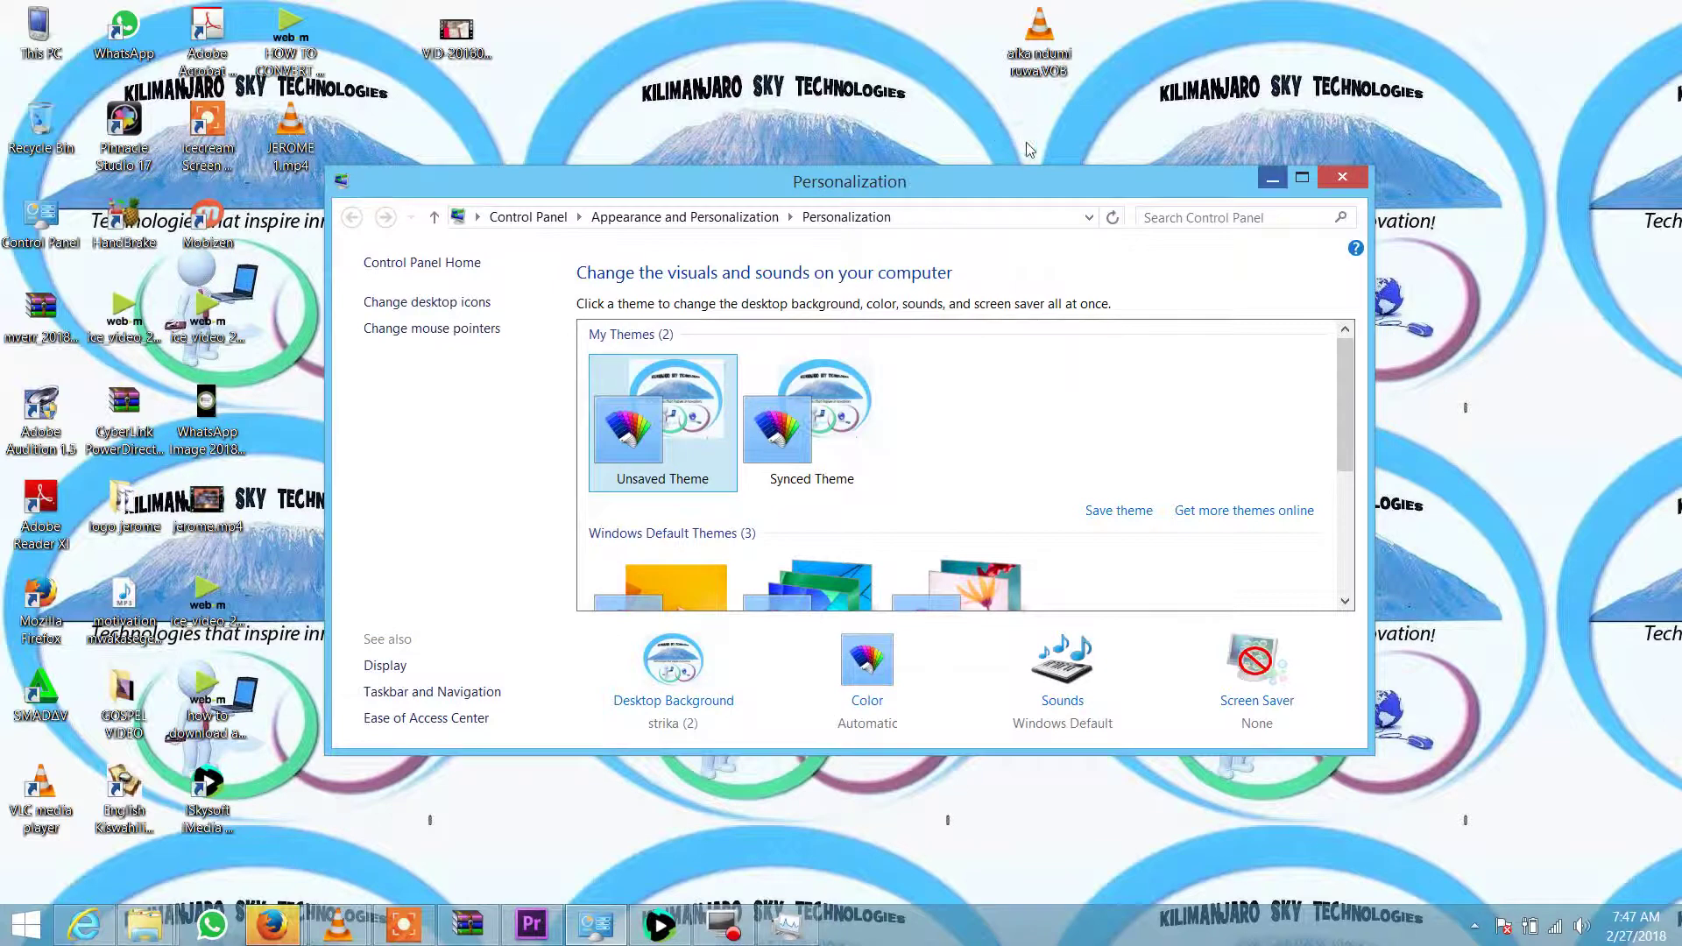
left_click(1272, 177)
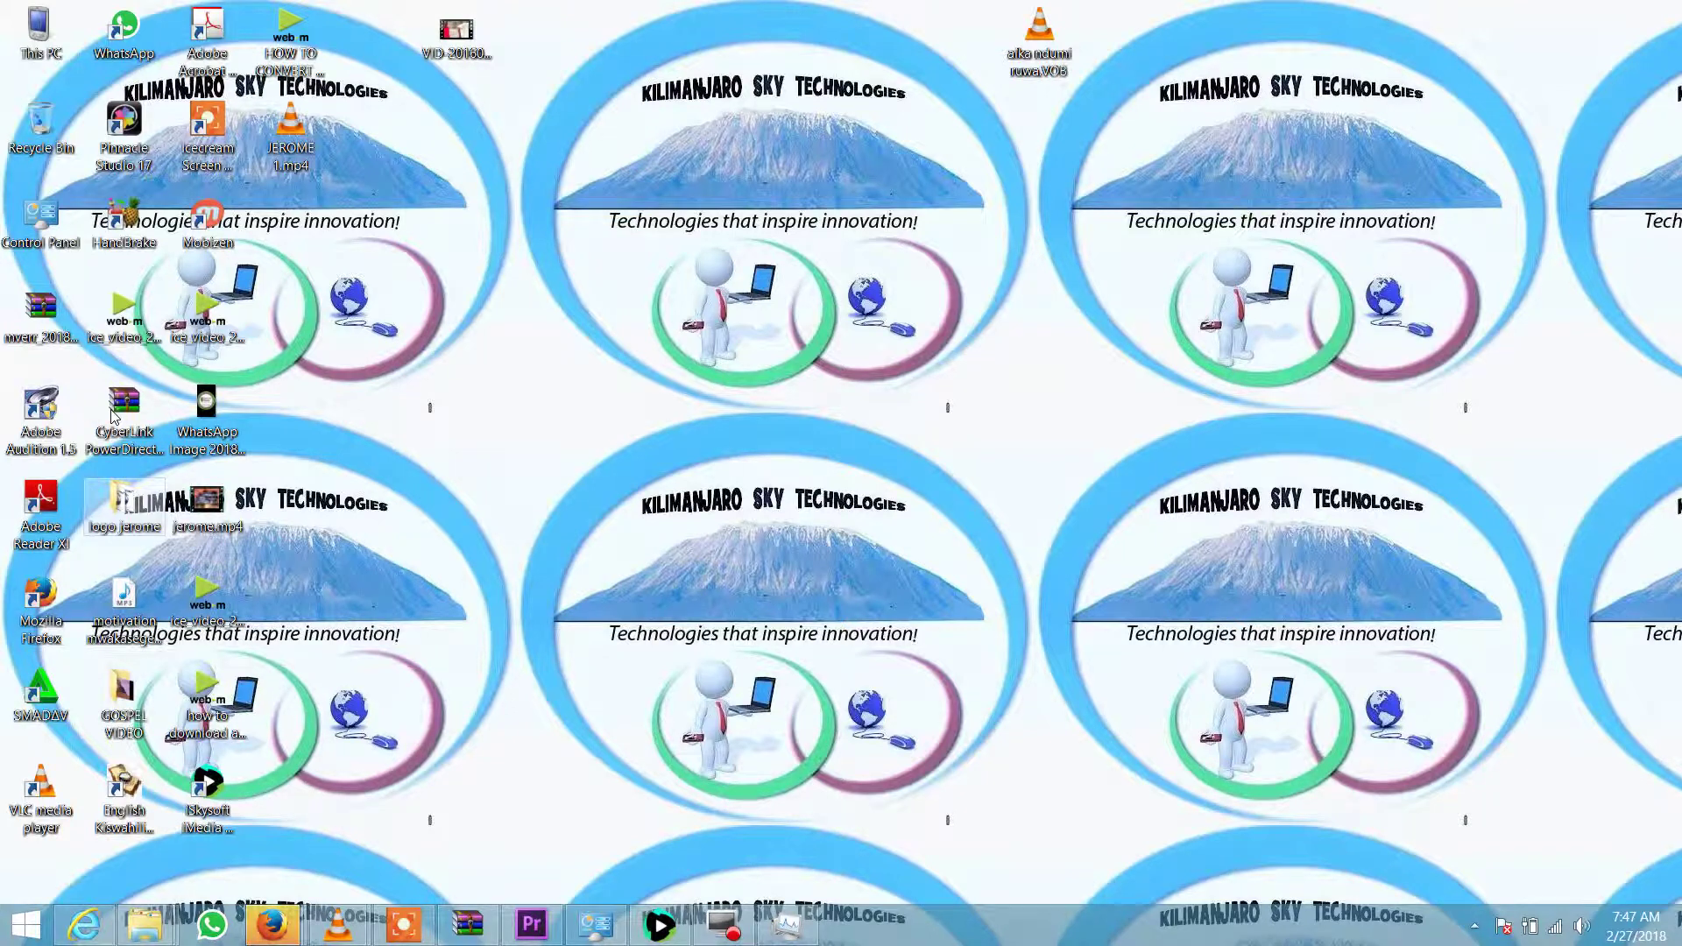
Change the icon of the desktop logo folder to the red power symbol from SHELL32.dll and apply the folder properties
right_click(139, 511)
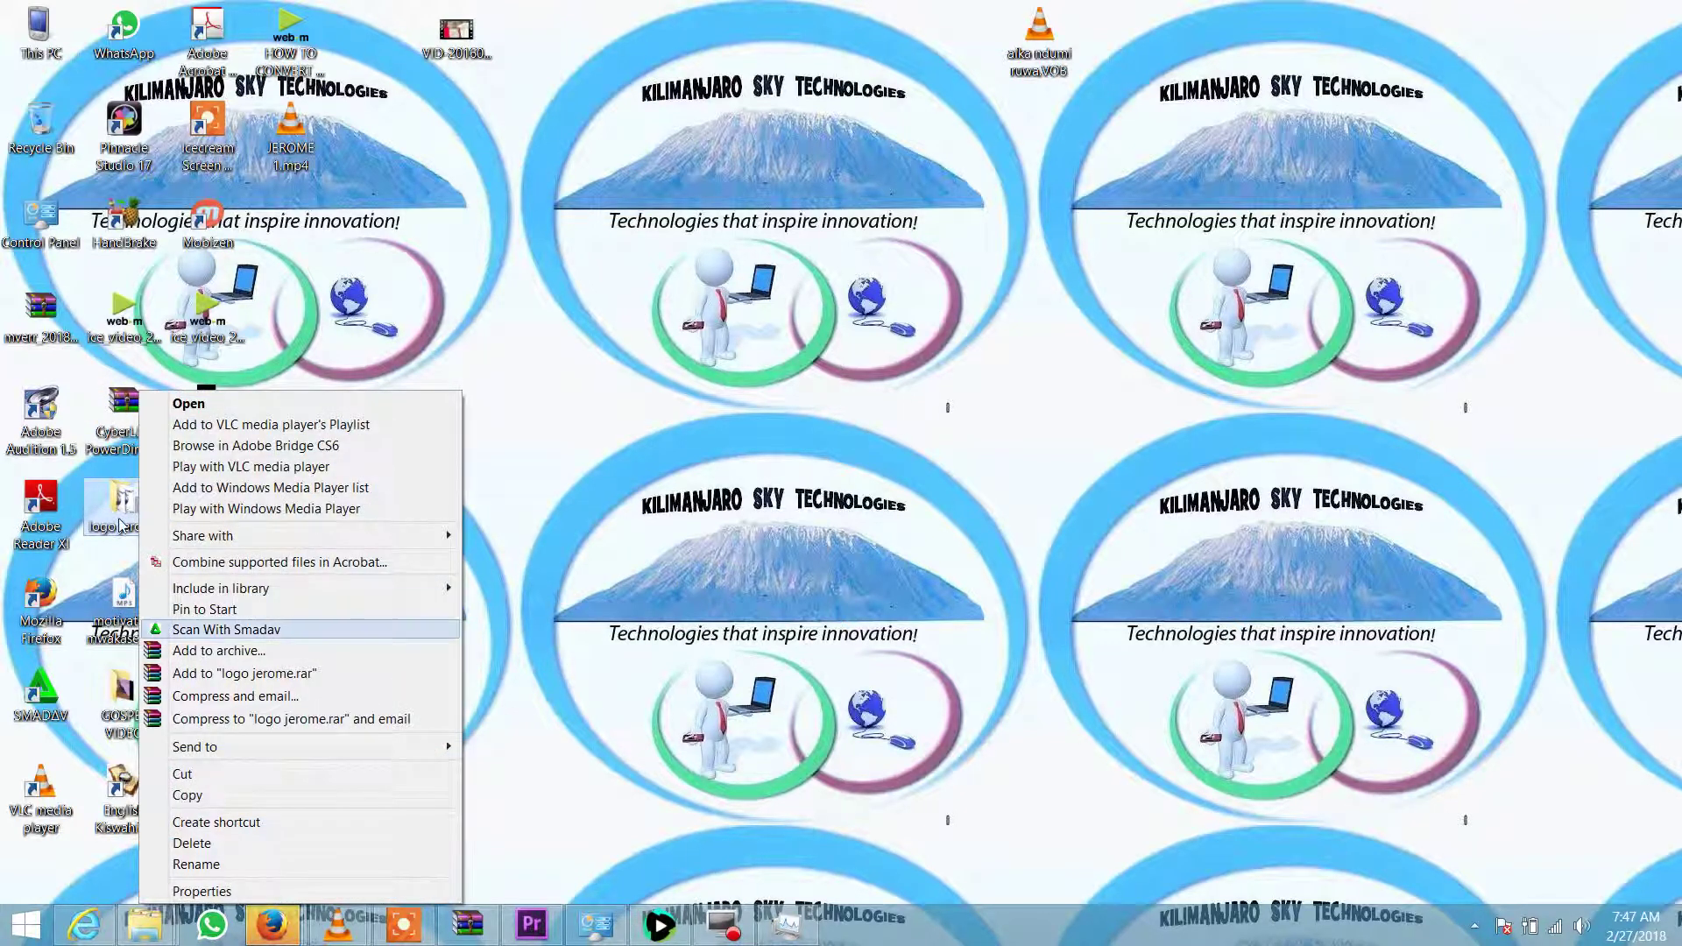
key("Return")
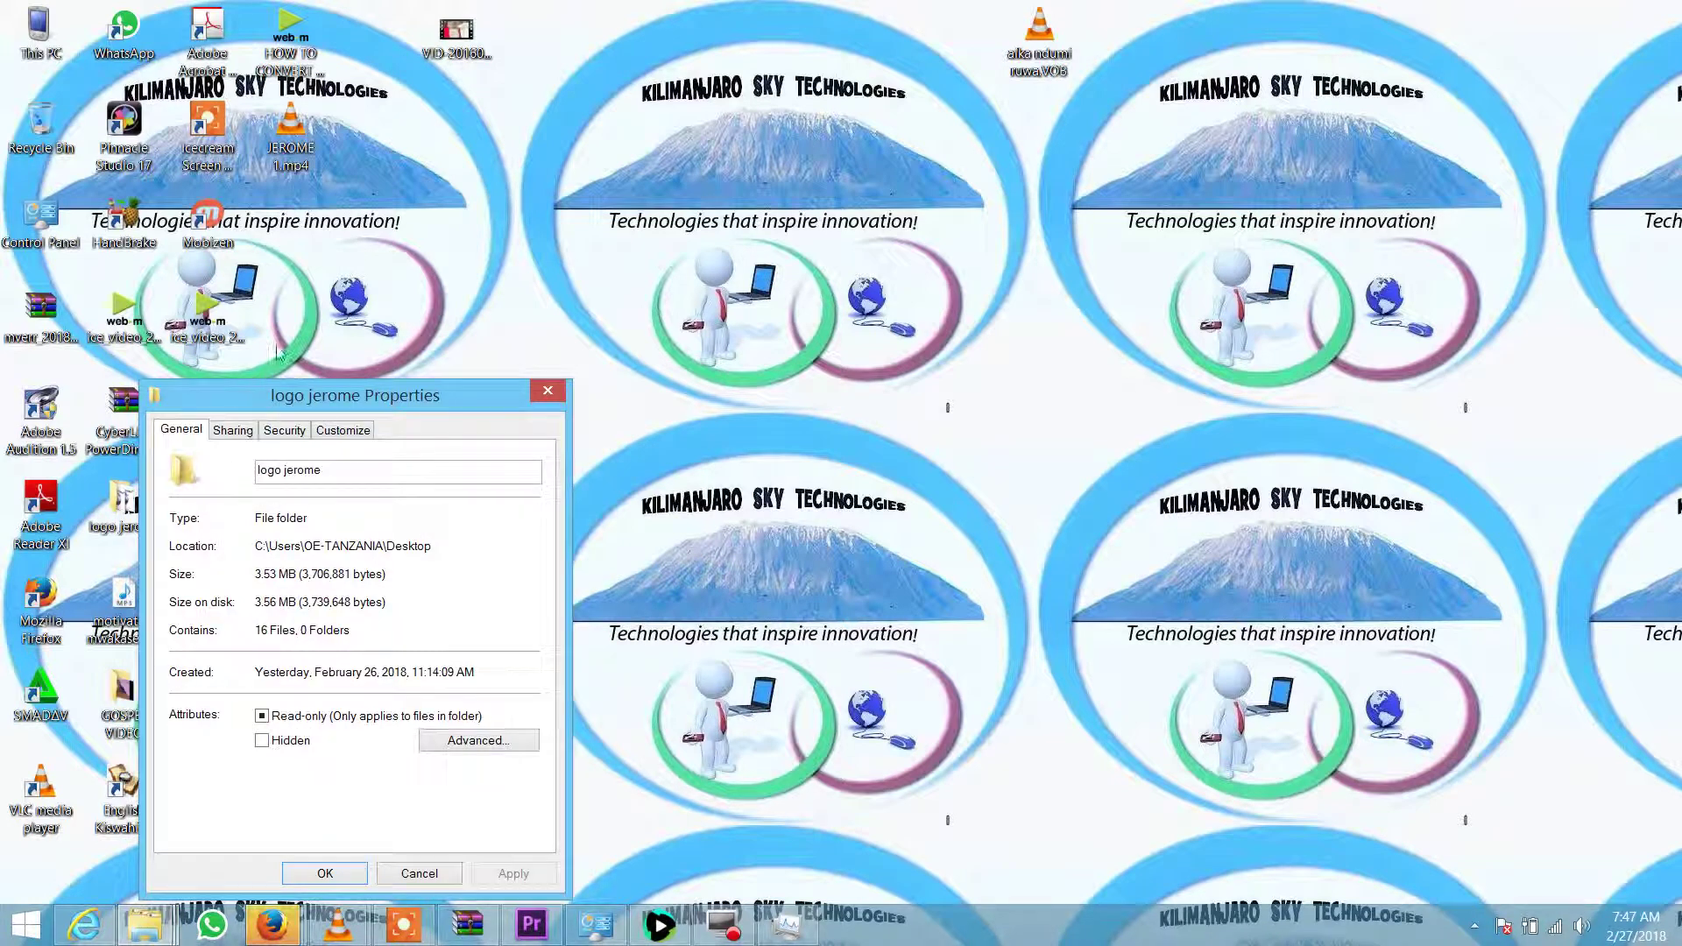
left_click(343, 430)
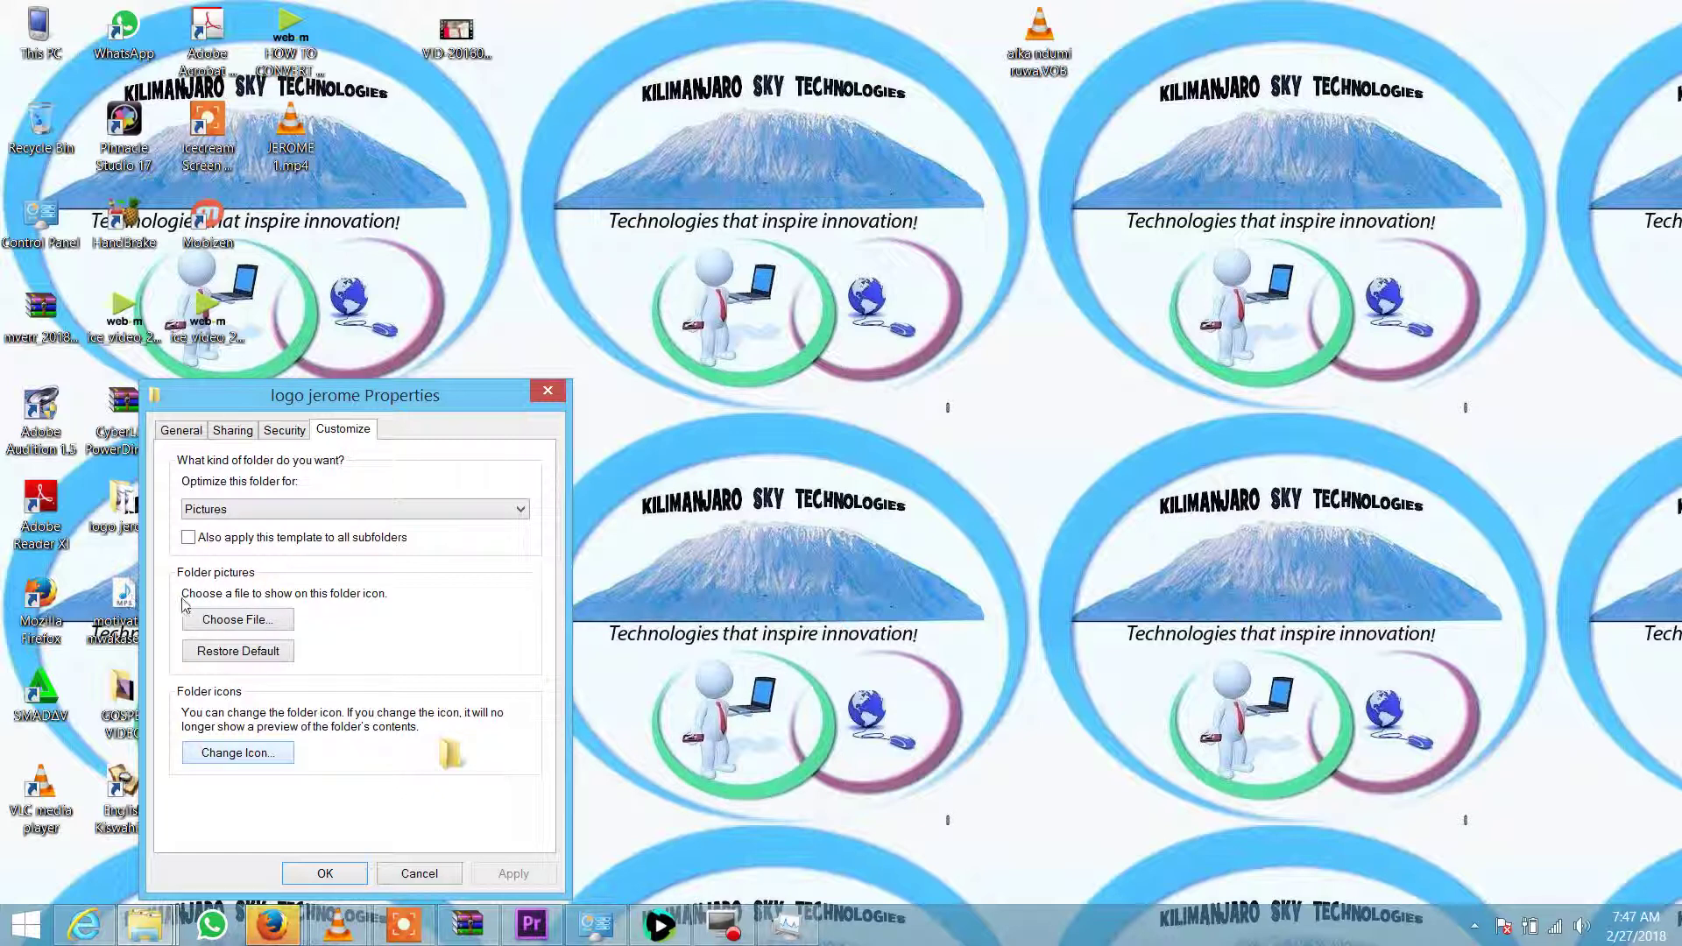
left_click(226, 751)
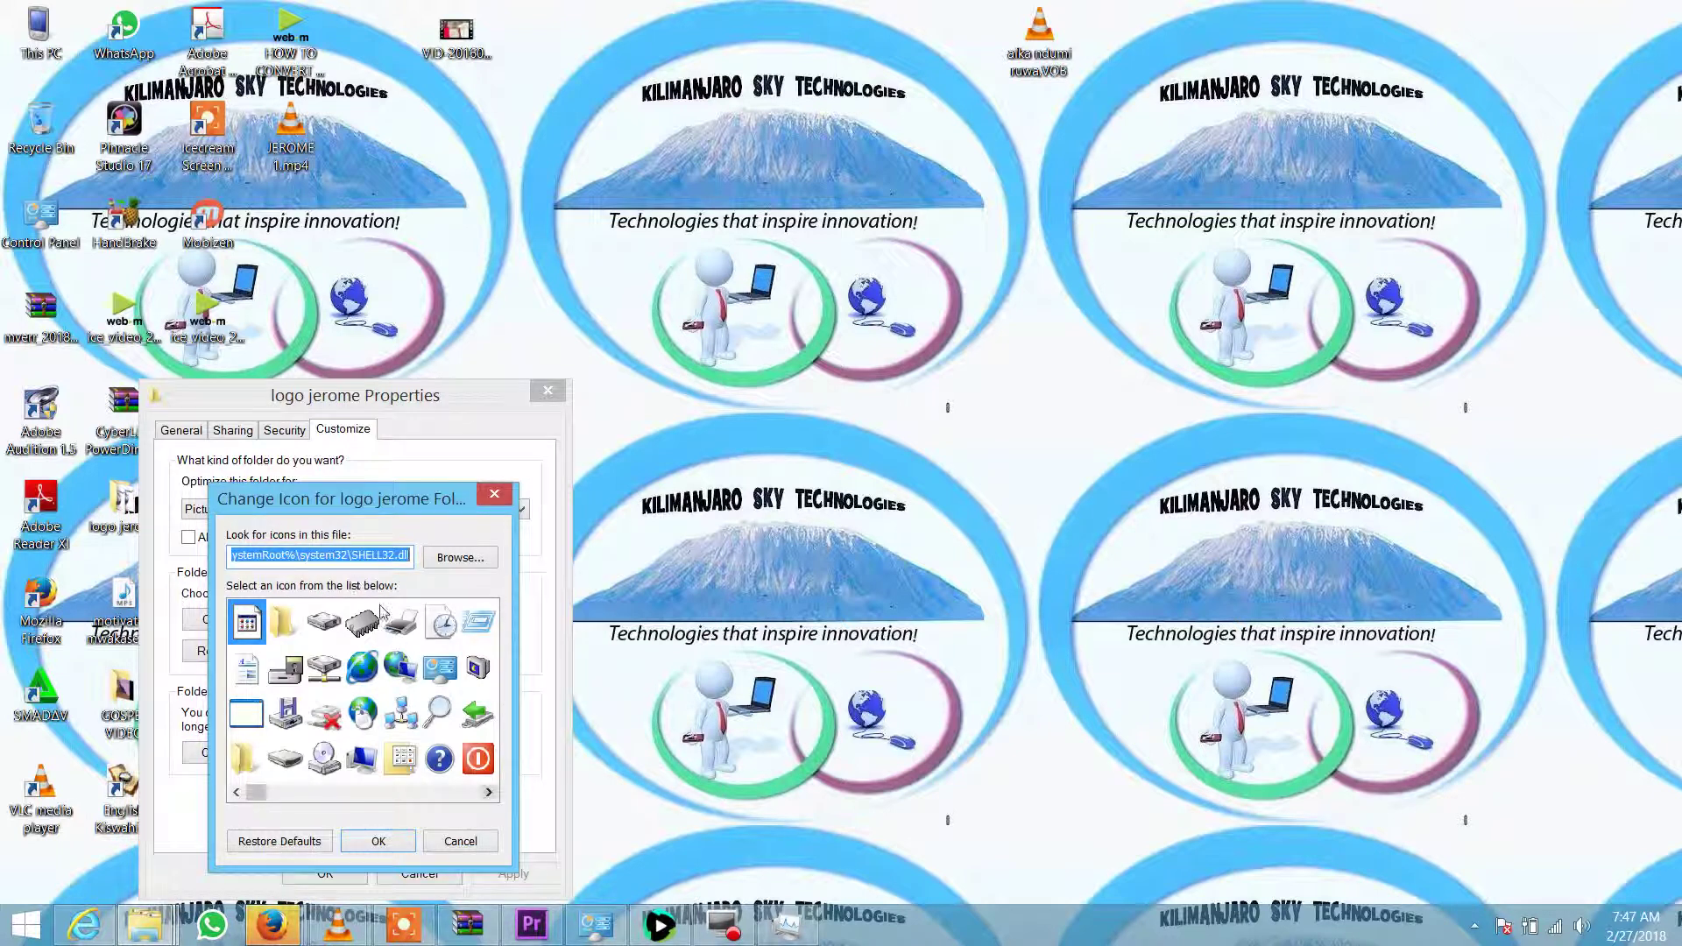
left_click(474, 755)
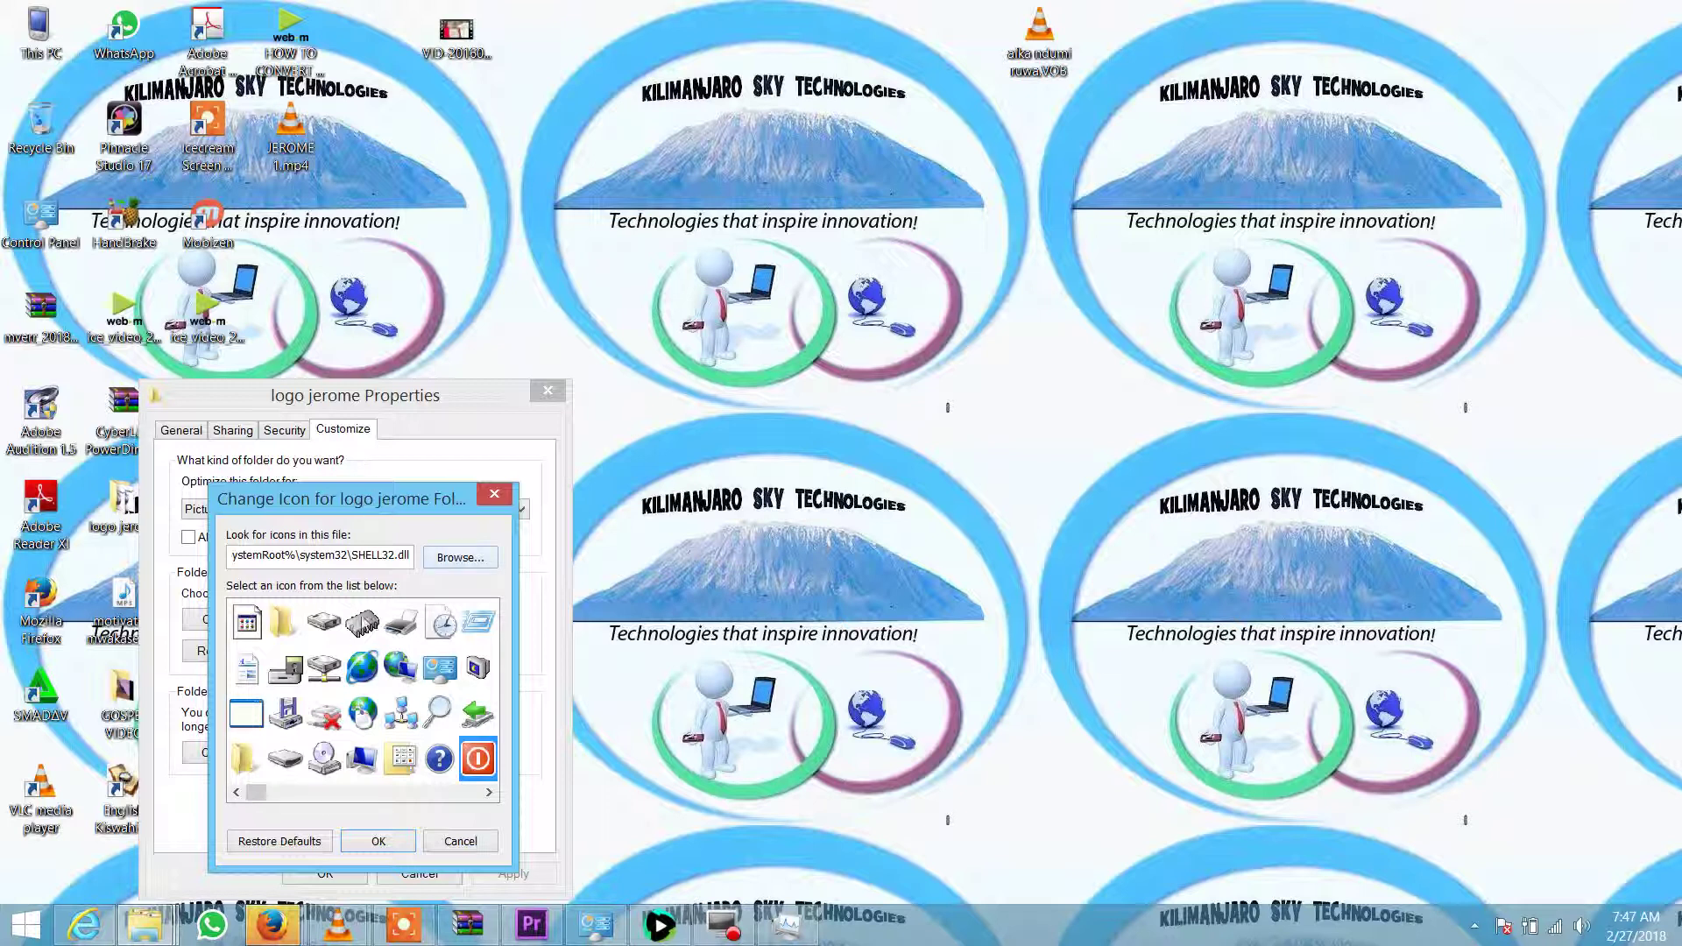
key("Return")
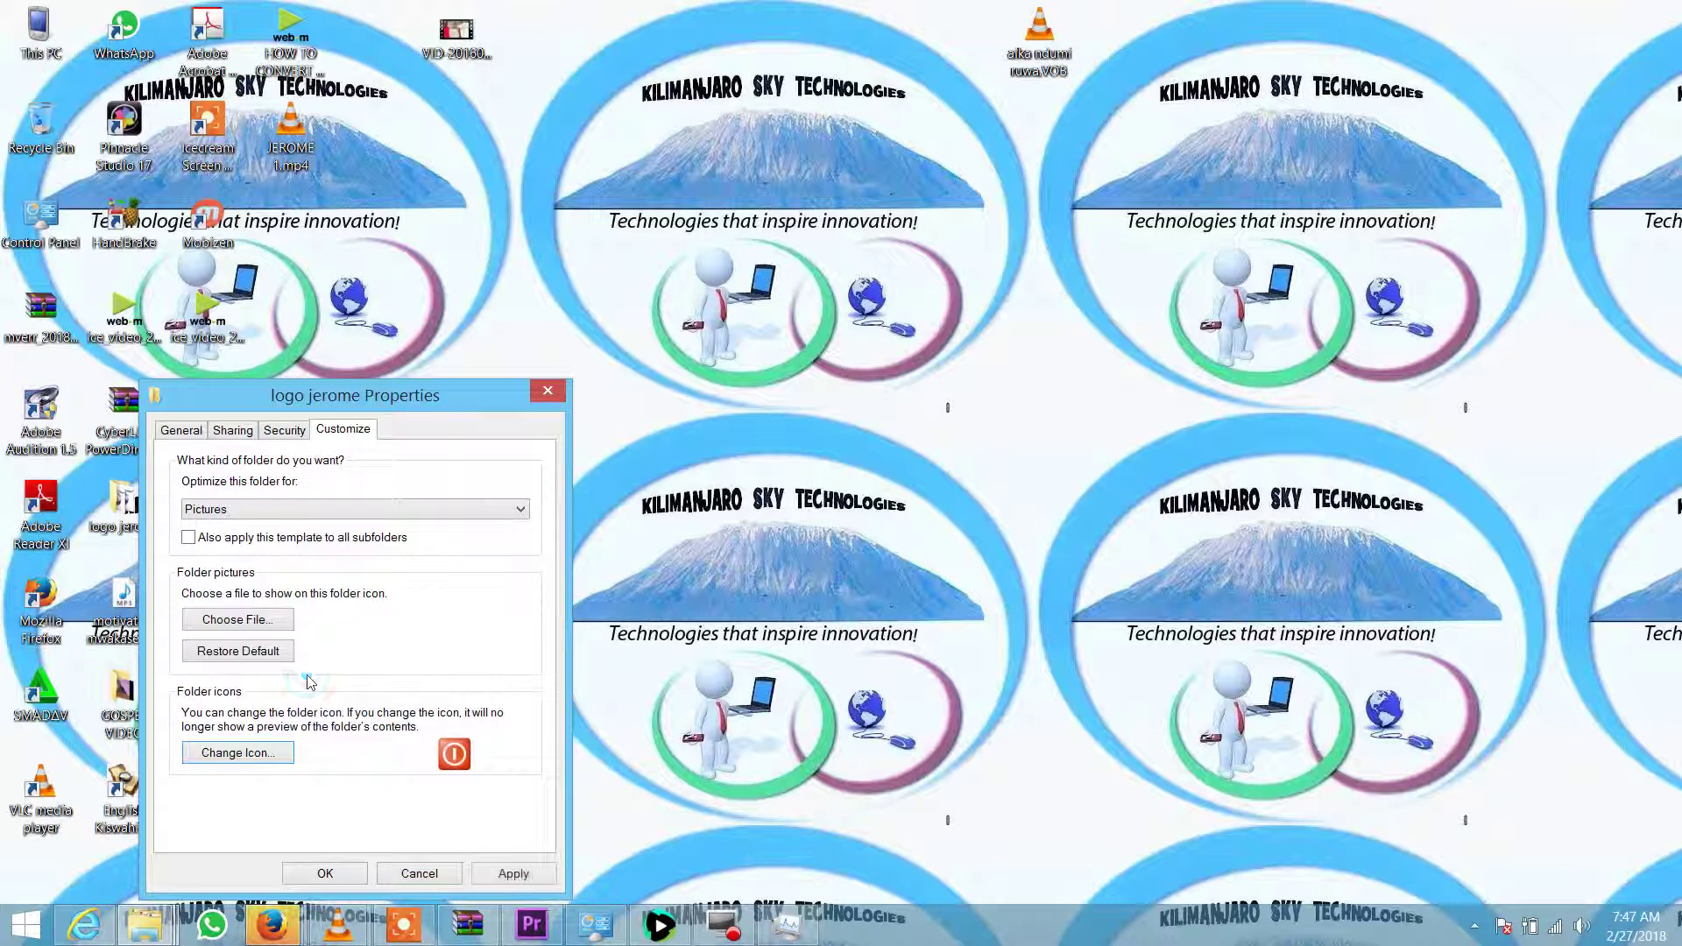
key("alt+a")
key("Return")
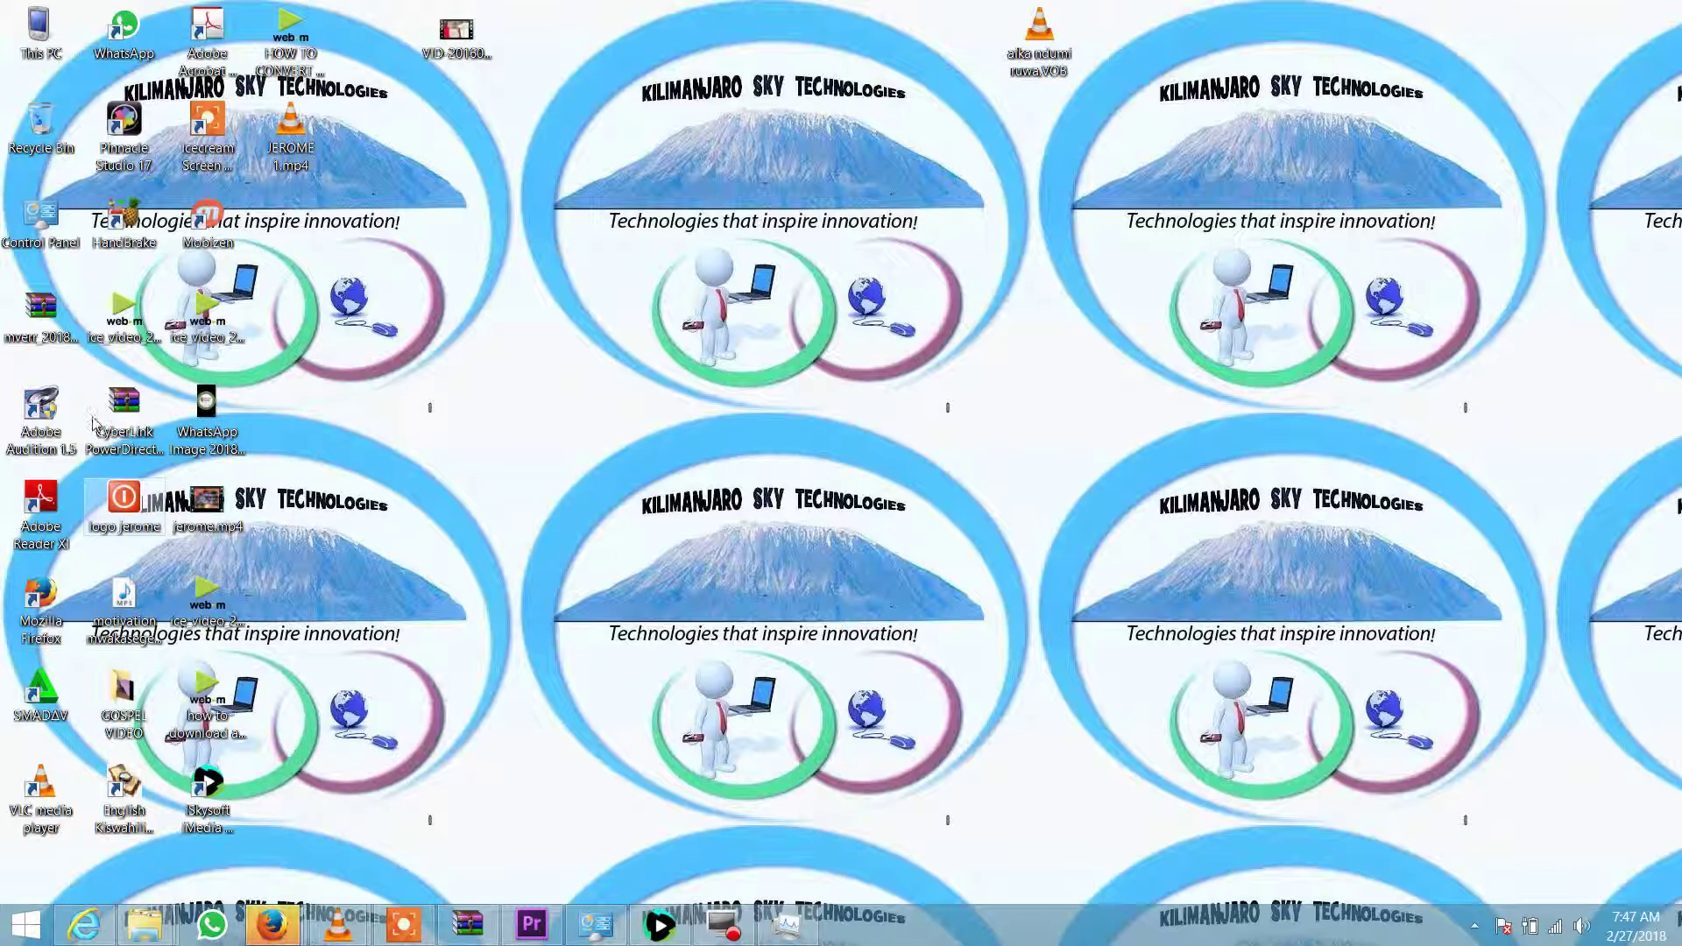
Change the icon of the GOSPEL VIDEO desktop folder to the green tree from SHELL32.dll and accept the folder properties
right_click(133, 694)
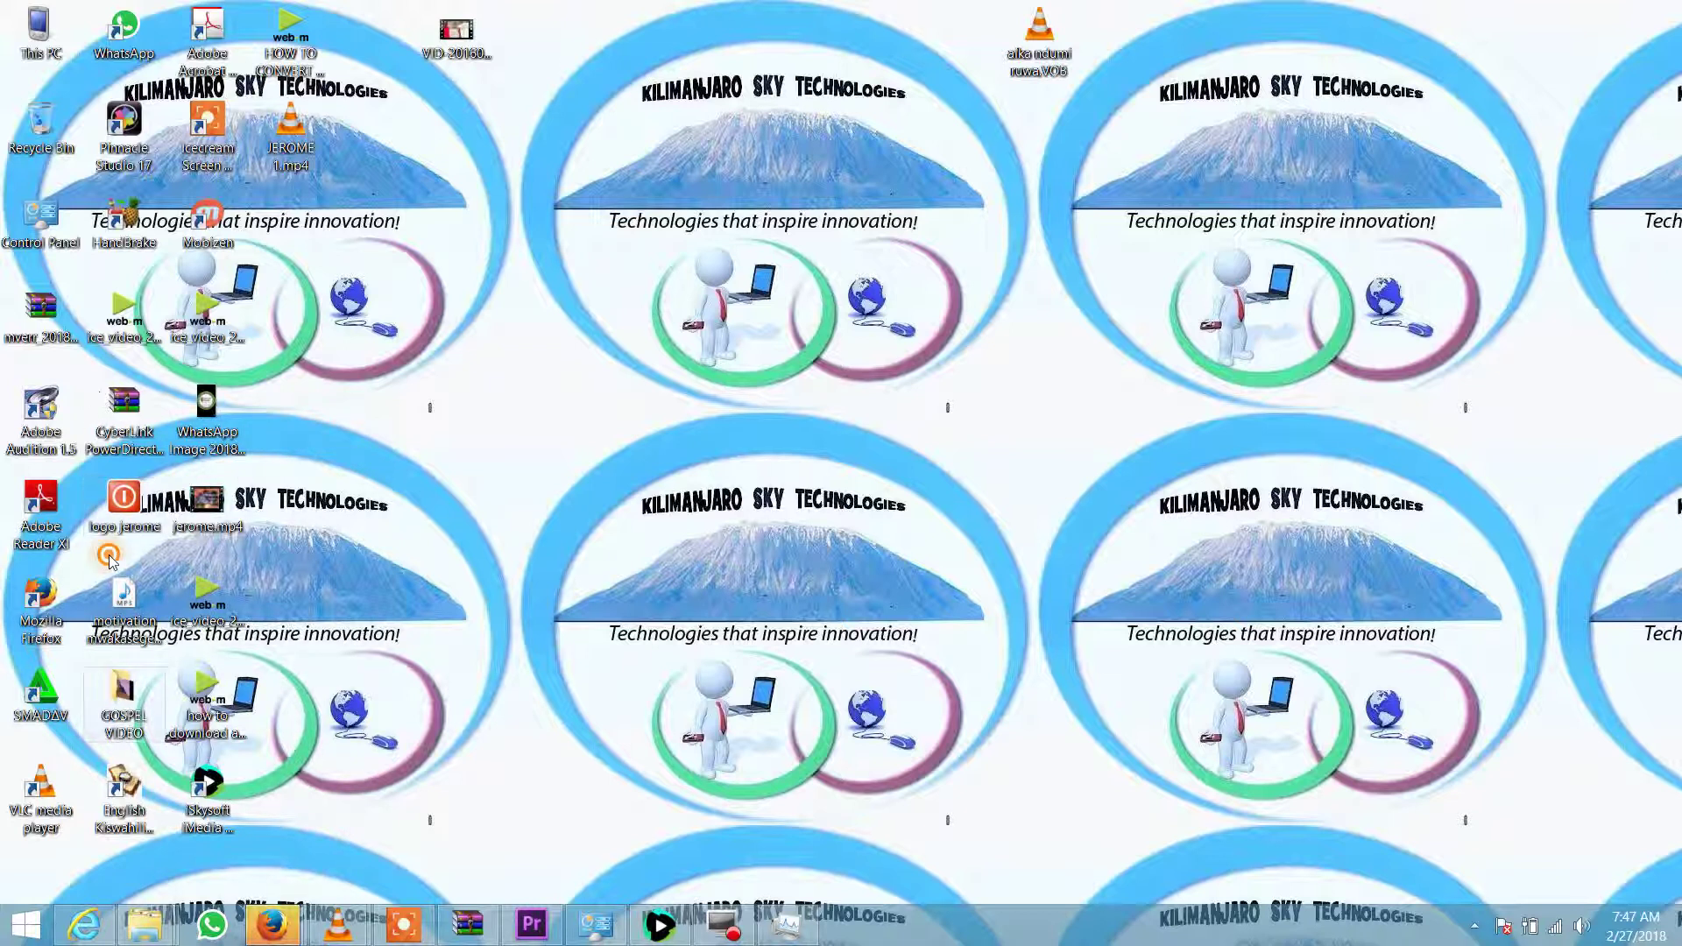
left_click(170, 680)
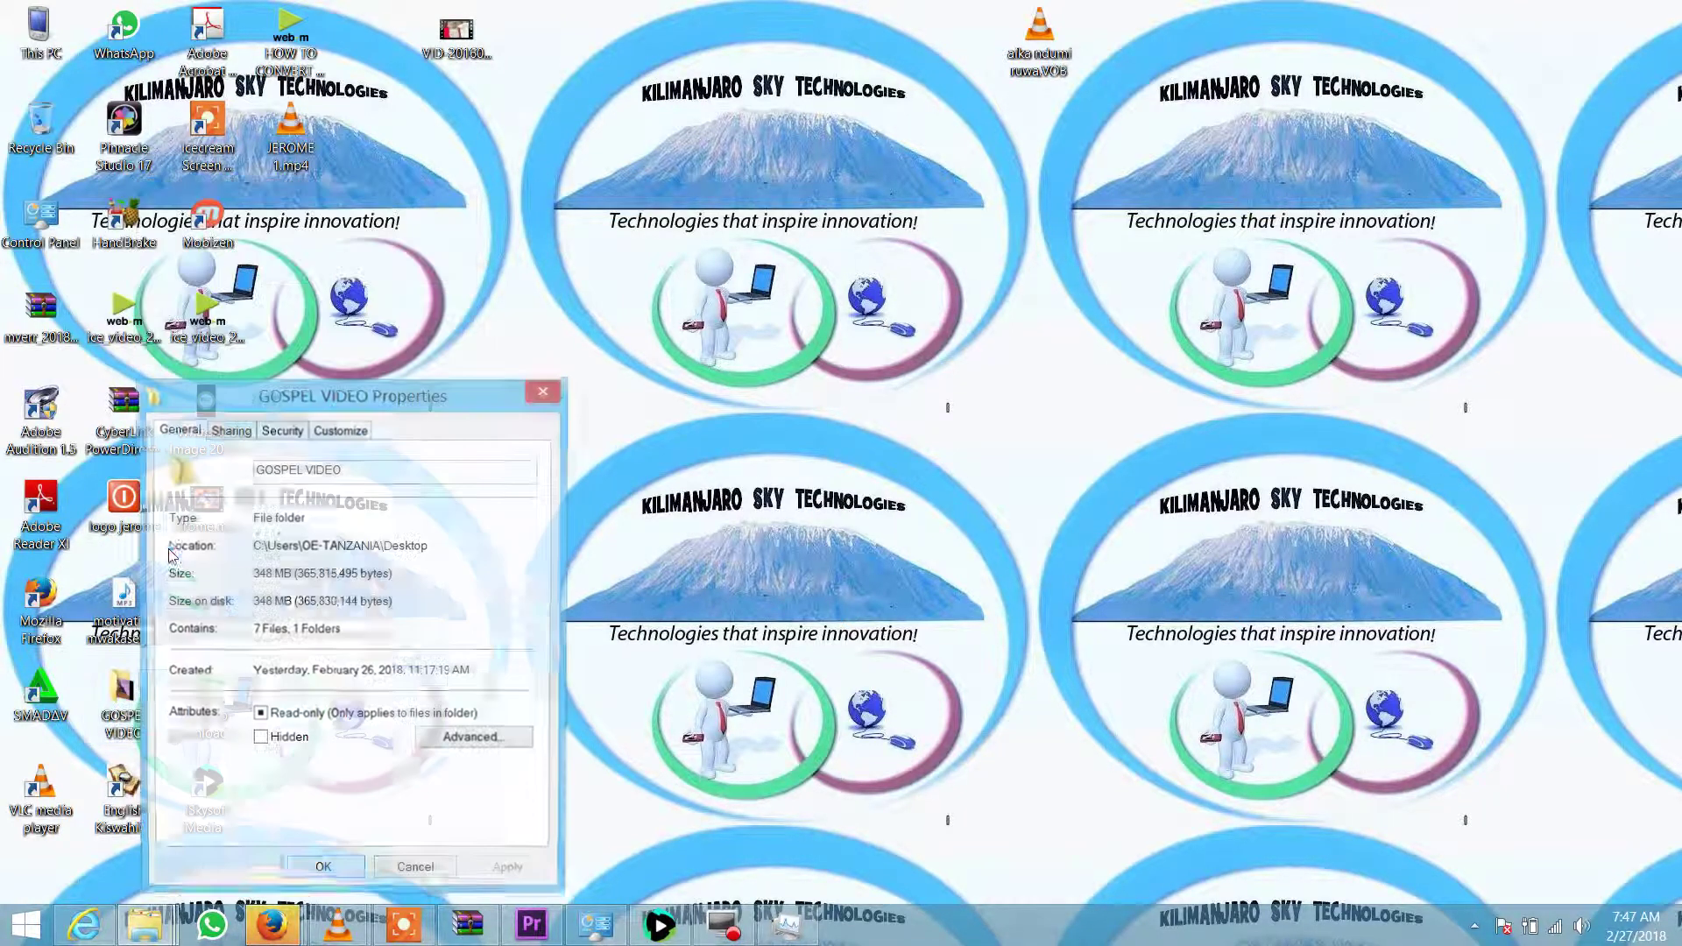
left_click(340, 430)
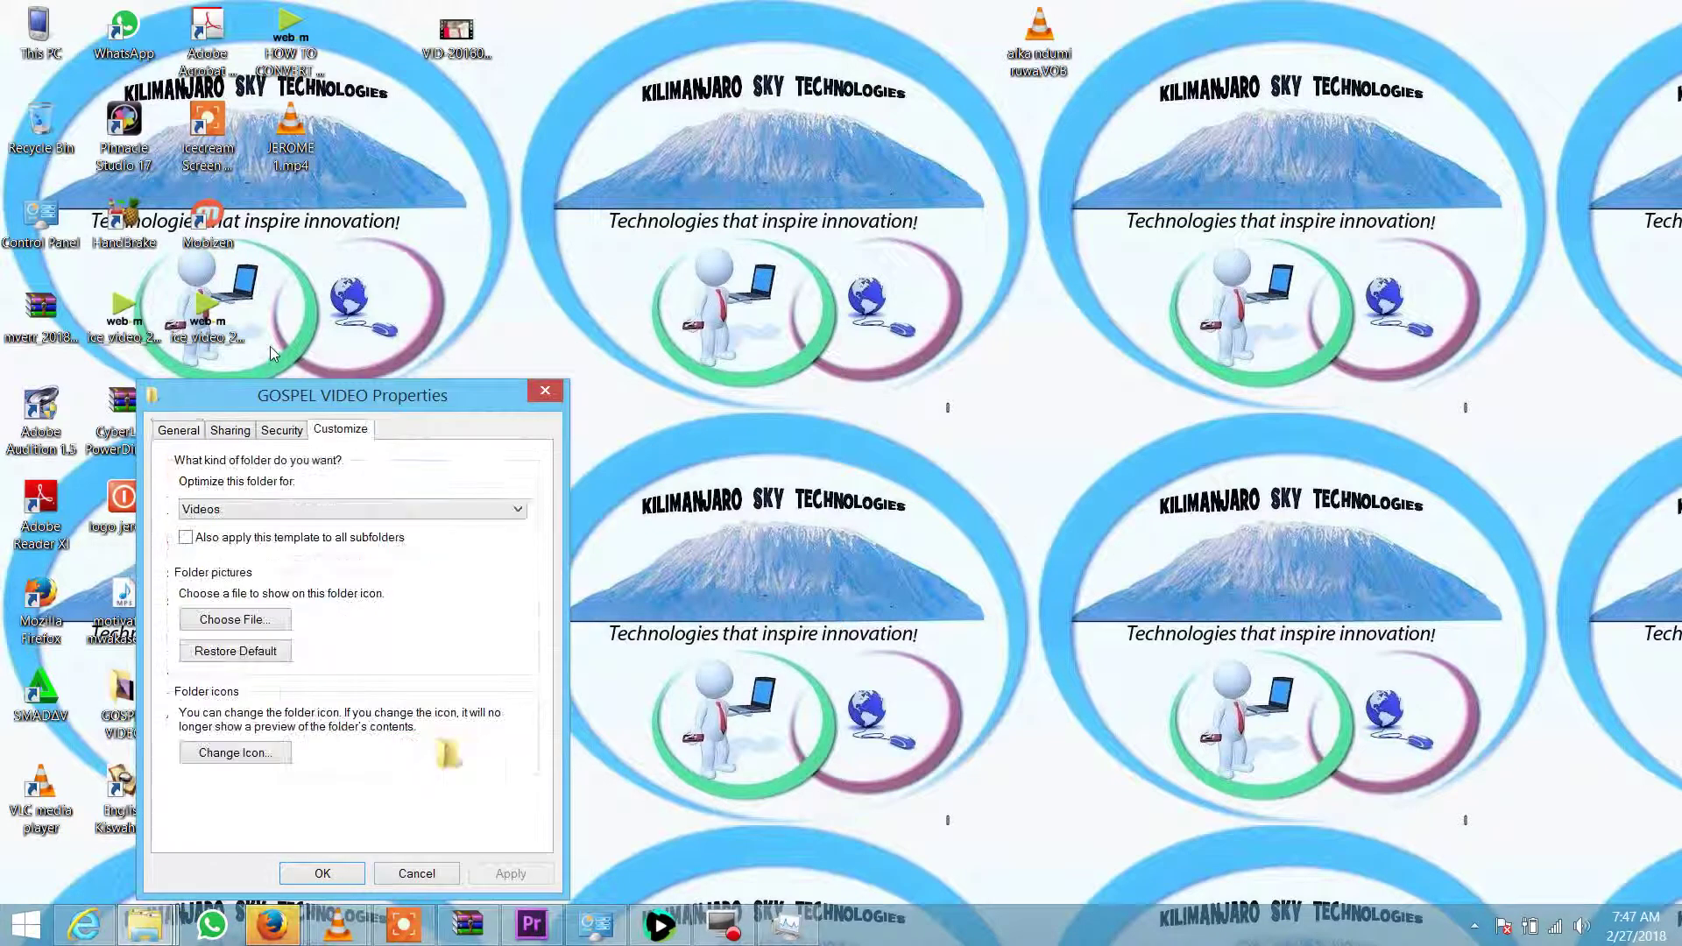
left_click(234, 753)
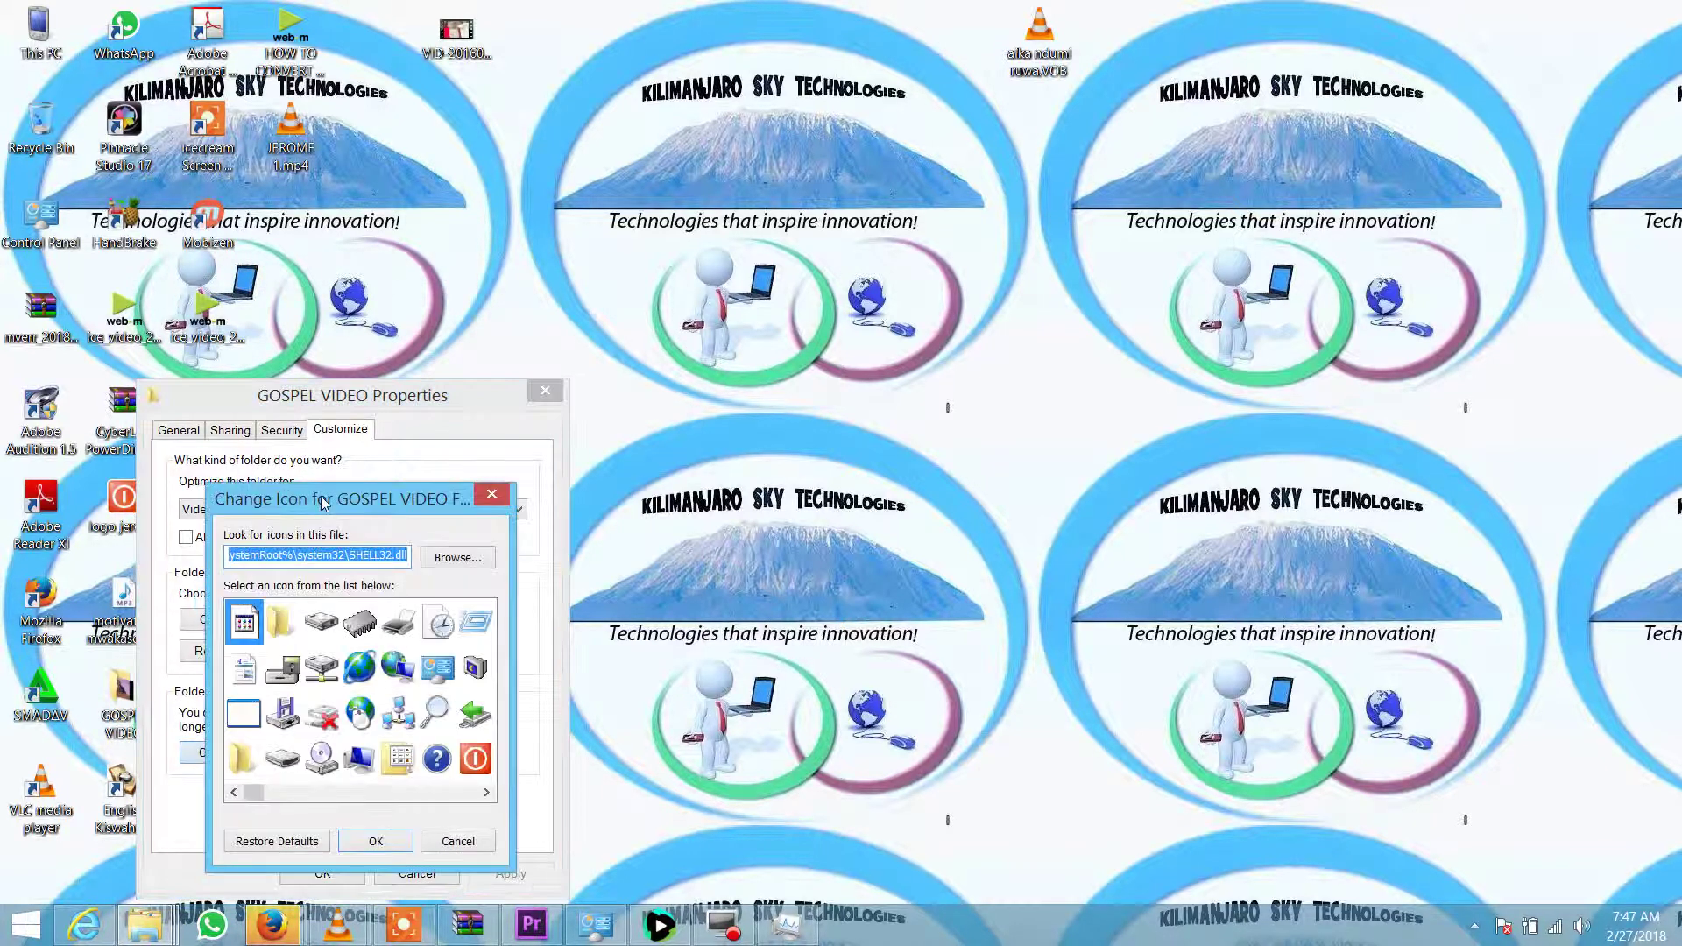
scroll(392, 644, "down", 5)
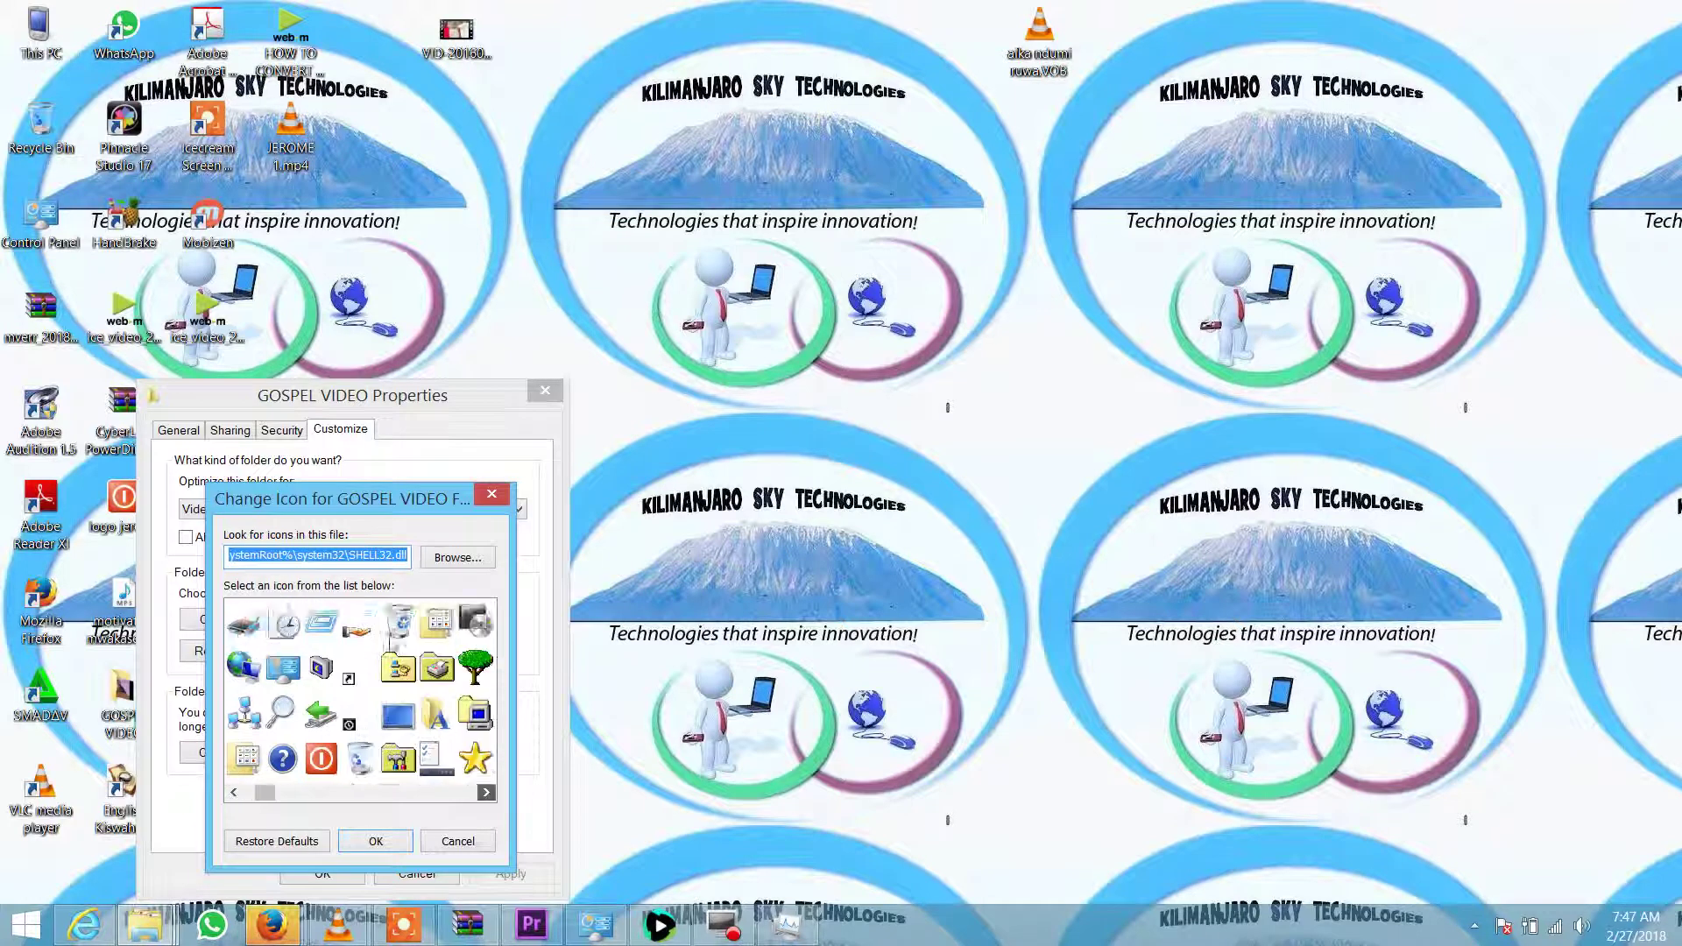
left_click(371, 680)
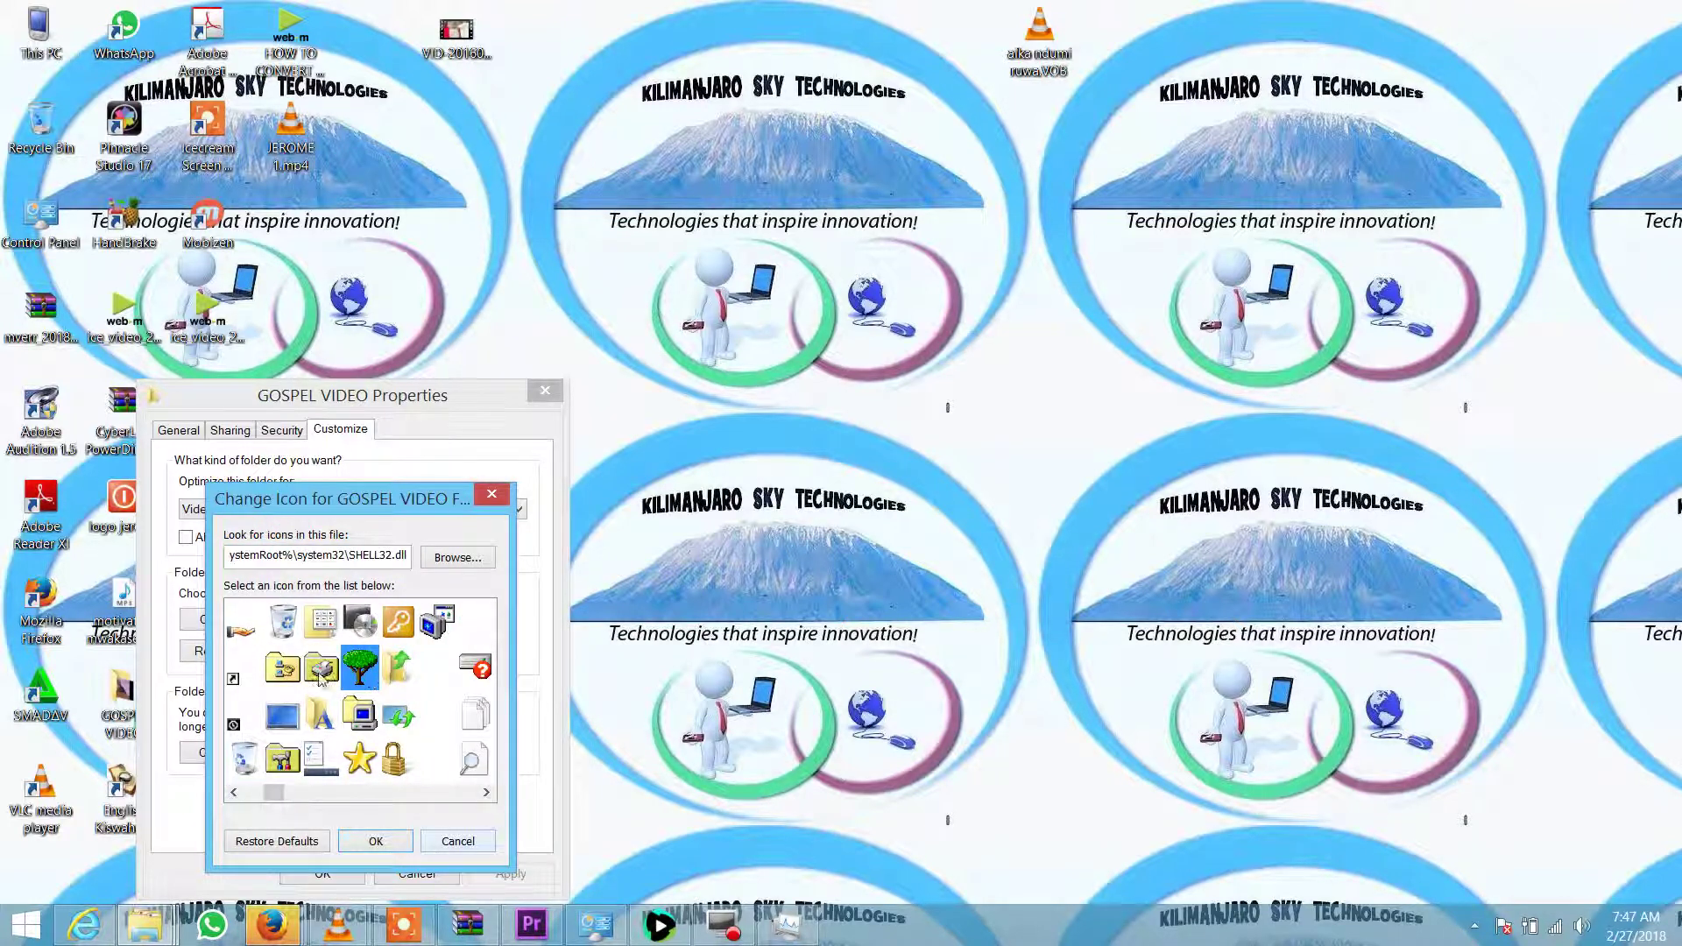
double_click(369, 680)
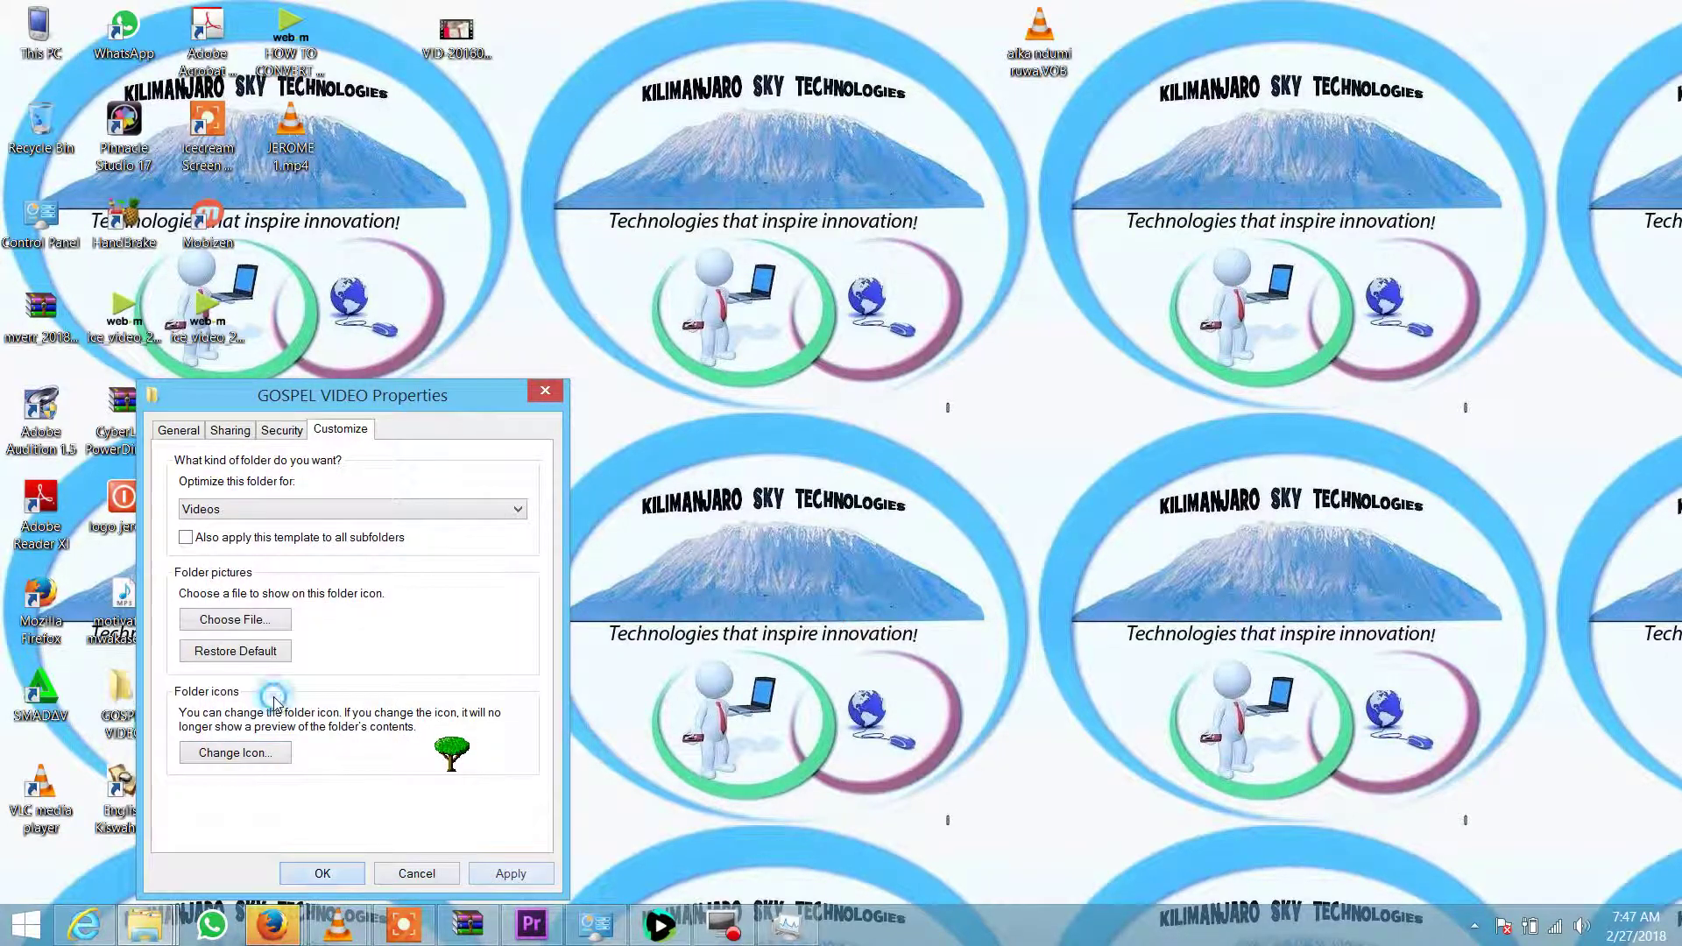
left_click(322, 874)
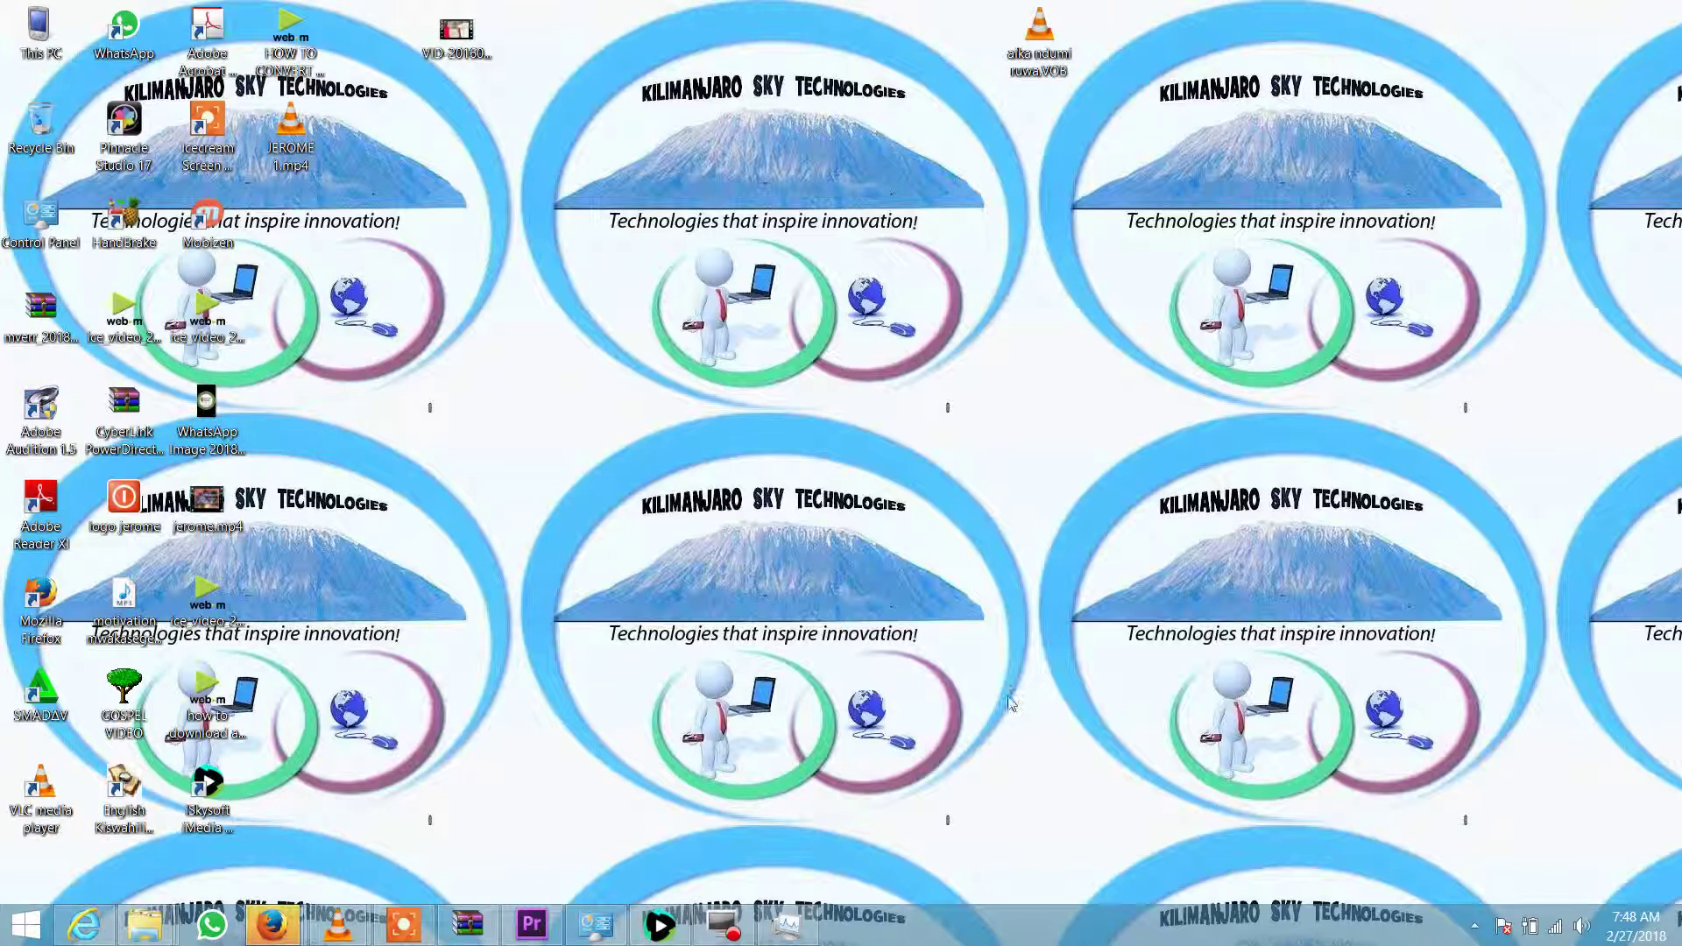
left_click(1475, 926)
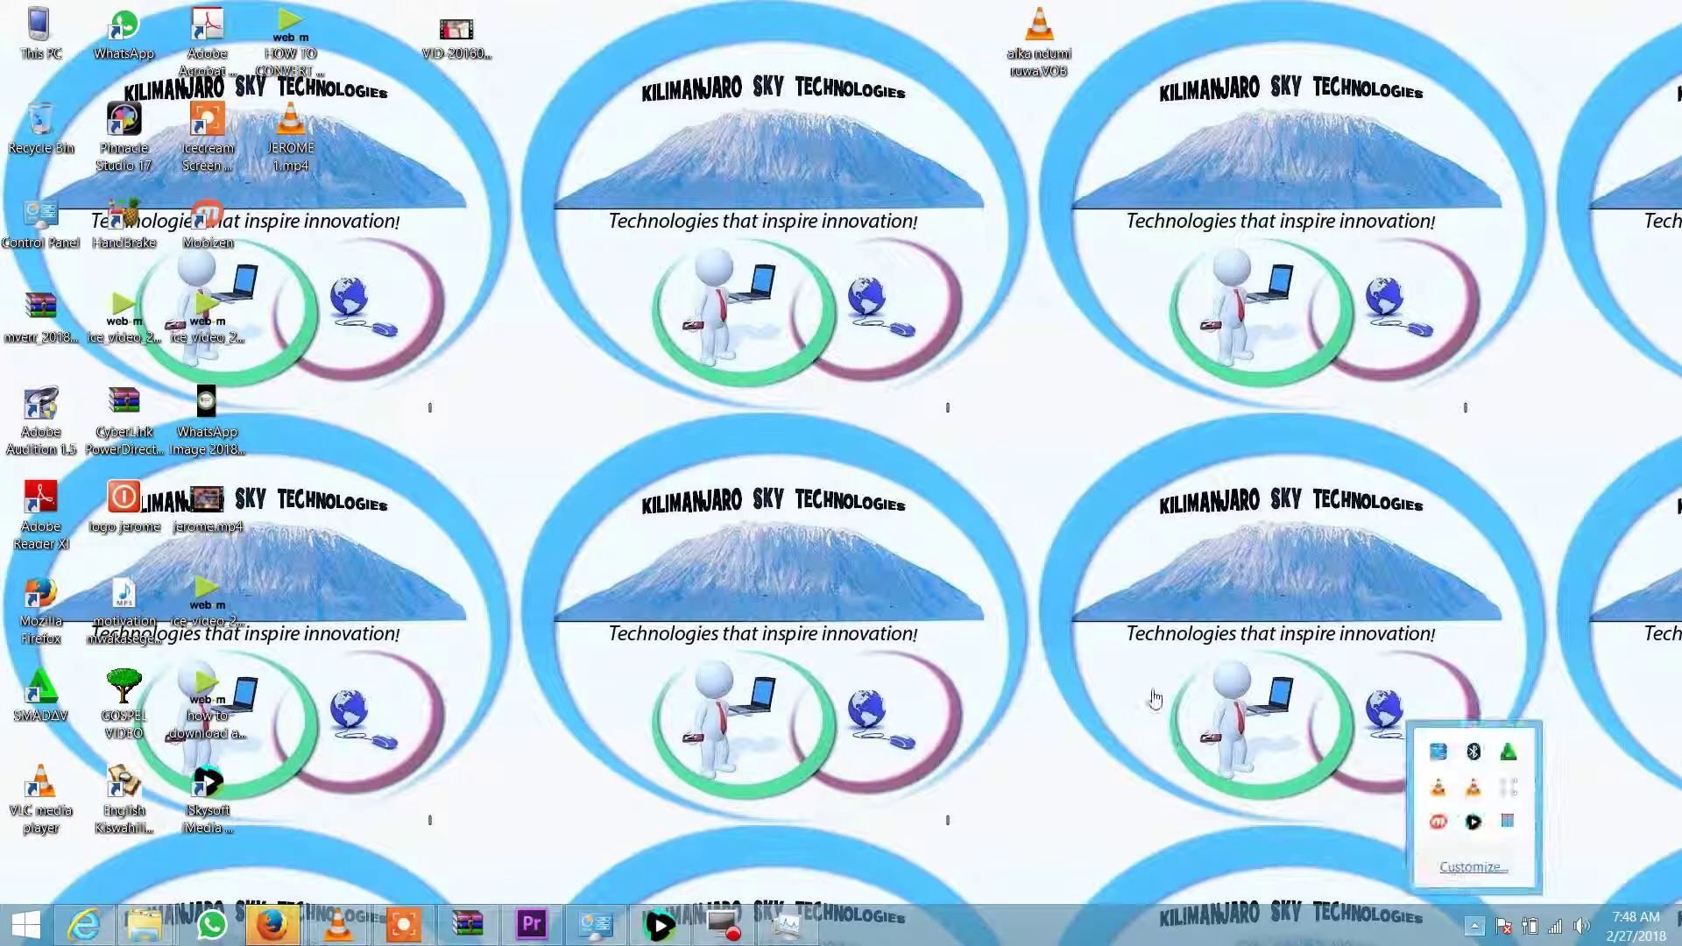